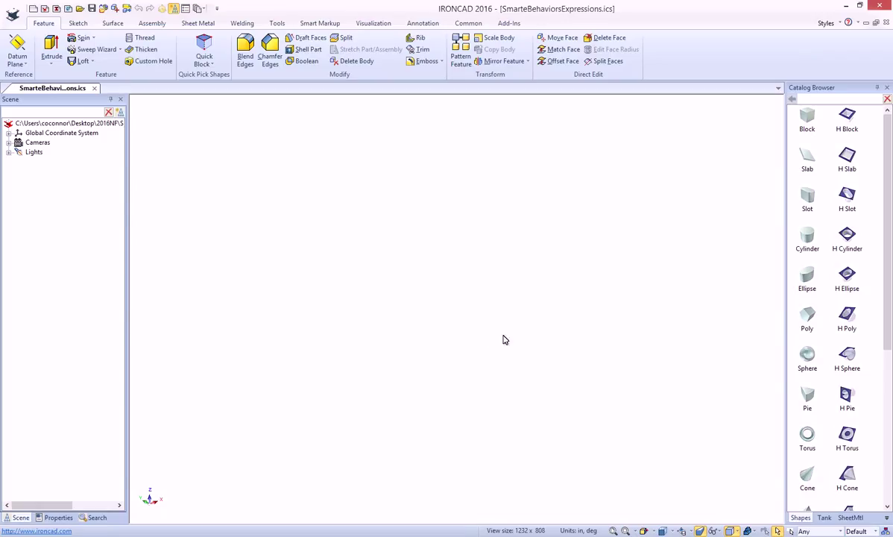
- Switch the Catalog Browser to the Tank catalog of ready-made parts
{"action": "left_click", "coordinate": [825, 517]}
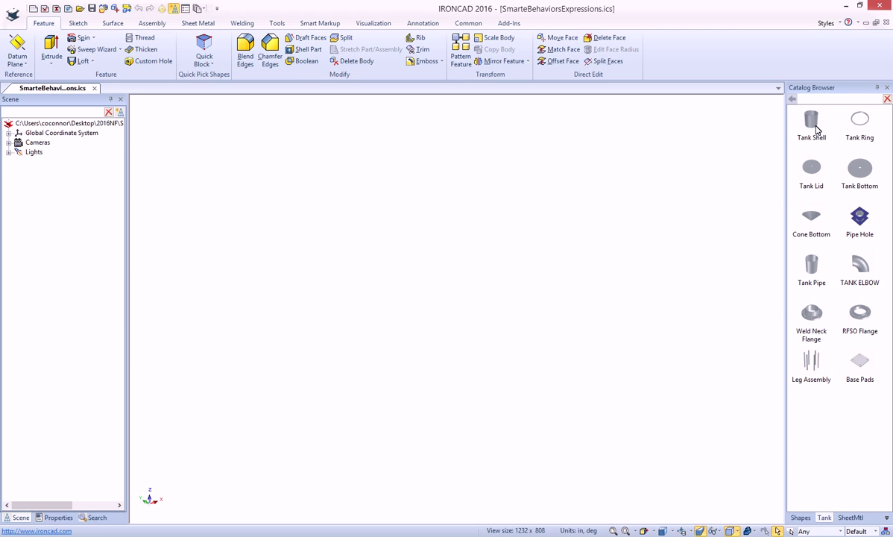
- Drop a Tank Shell into the scene and place its 48 variation after previewing 96 and 126
{"action": "left_click_drag", "start_coordinate": [818, 128], "coordinate": [499, 294]}
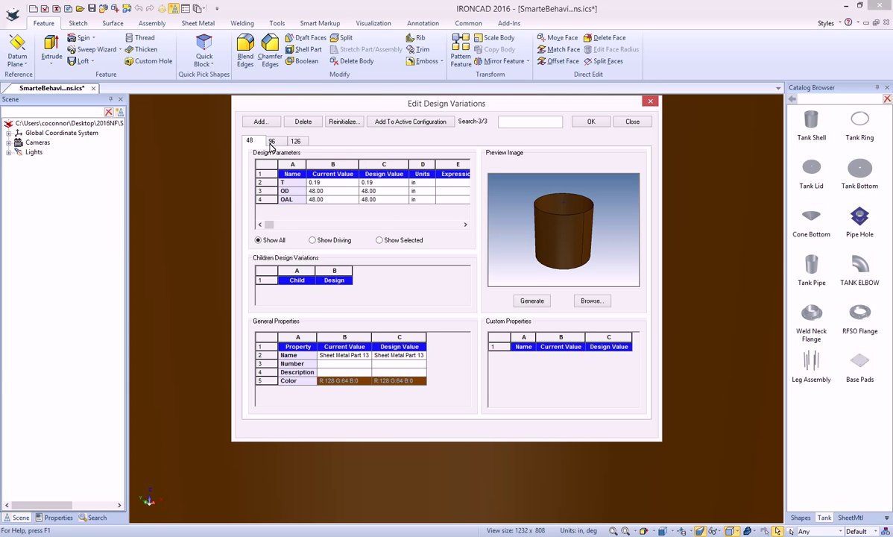
{"action": "left_click", "coordinate": [271, 142]}
{"action": "left_click", "coordinate": [297, 141]}
{"action": "left_click", "coordinate": [251, 141]}
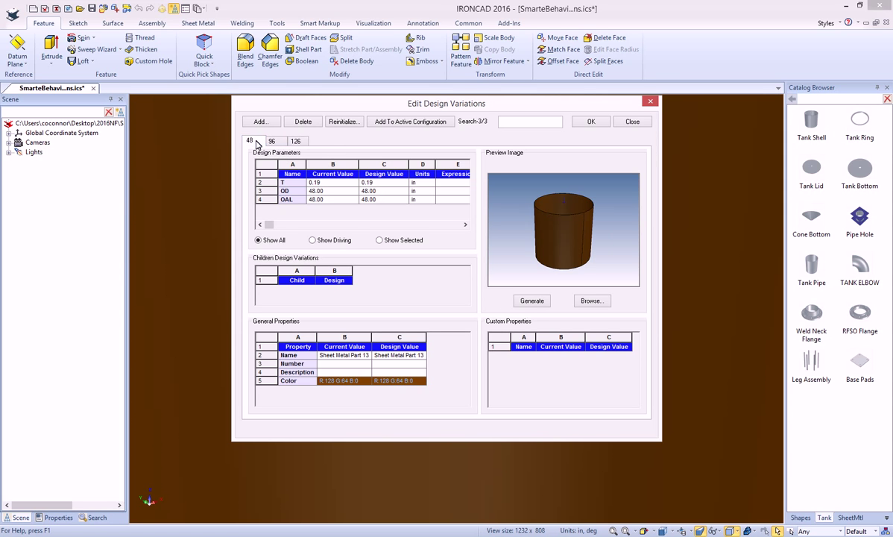
{"action": "left_click", "coordinate": [591, 121]}
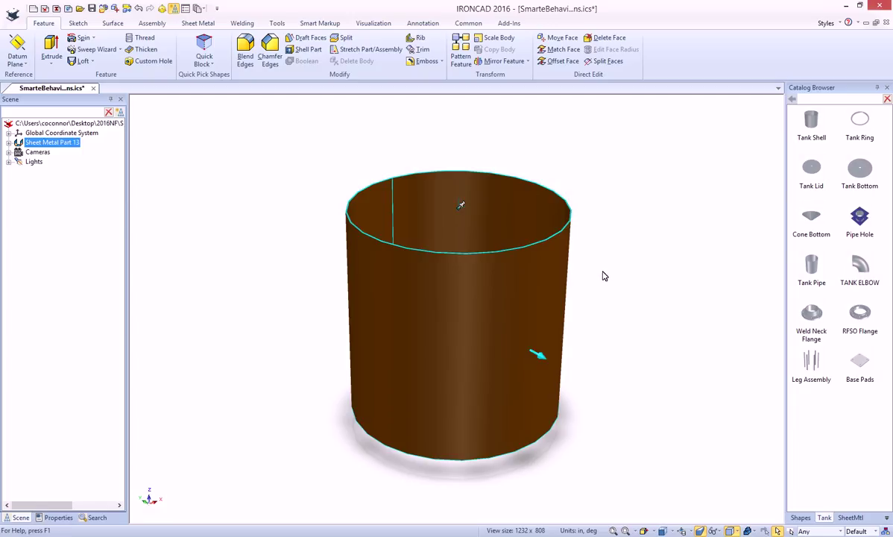
{"action": "left_click", "coordinate": [604, 274]}
{"action": "left_click", "coordinate": [542, 290]}
{"action": "left_click", "coordinate": [619, 246]}
- Turn on attachment point display in the Scene Properties
{"action": "right_click", "coordinate": [611, 266]}
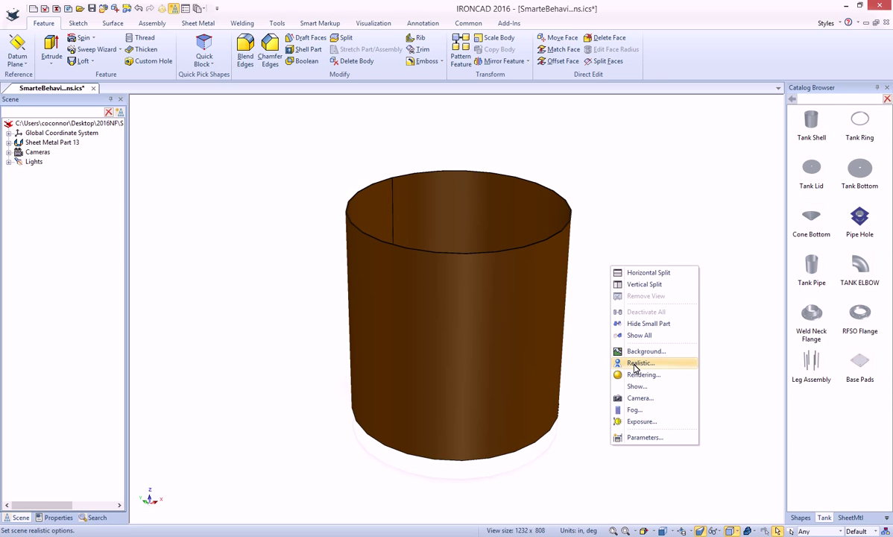
{"action": "left_click", "coordinate": [637, 386]}
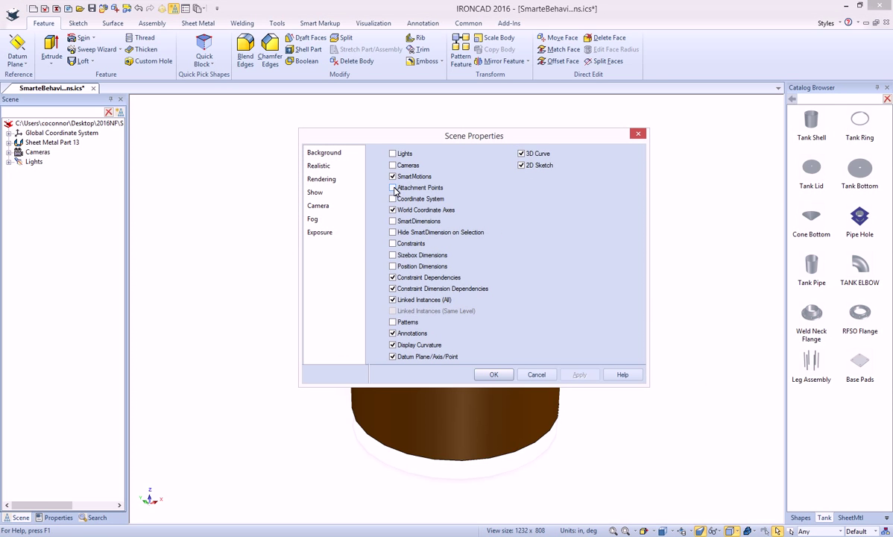
{"action": "left_click", "coordinate": [512, 374]}
{"action": "left_click", "coordinate": [505, 300]}
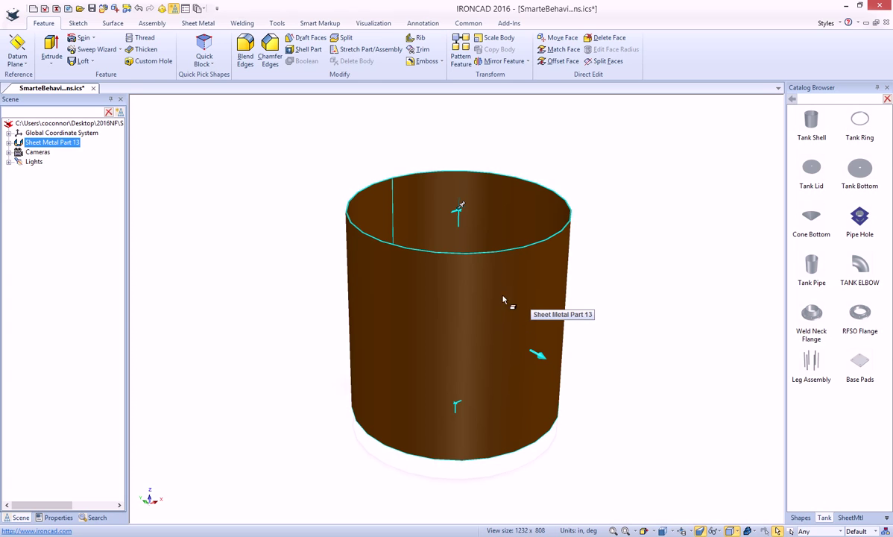
- Inspect the top connector's ID variable in its Set Name settings, leaving it unchanged
{"action": "right_click", "coordinate": [463, 208]}
{"action": "left_click", "coordinate": [464, 224]}
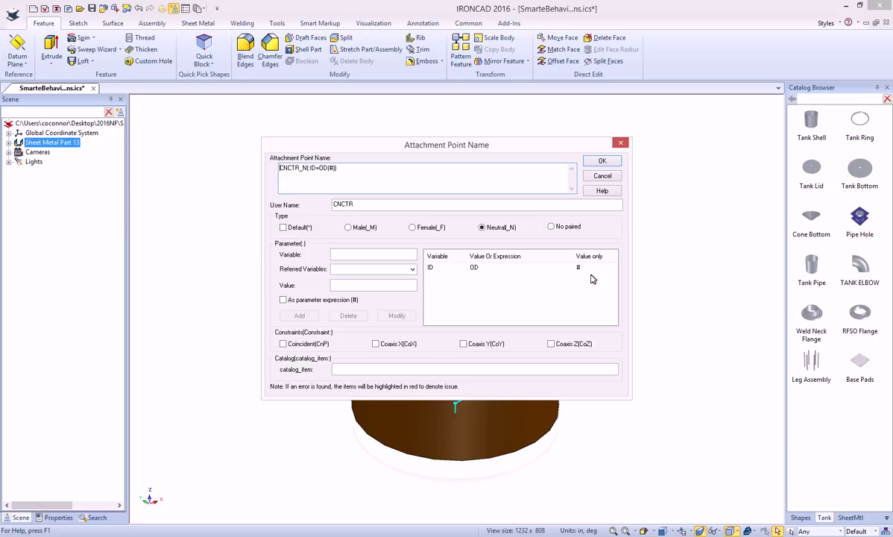
{"action": "left_click", "coordinate": [431, 269]}
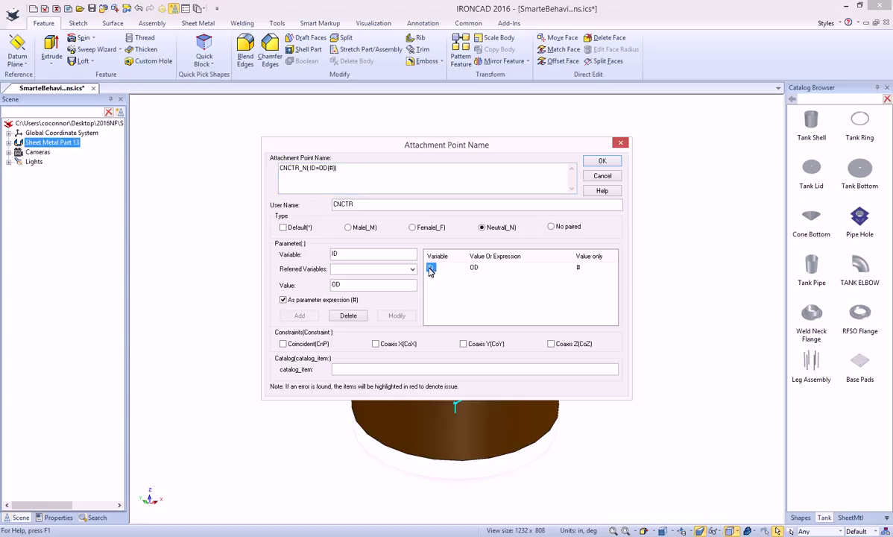
{"action": "left_click", "coordinate": [472, 270]}
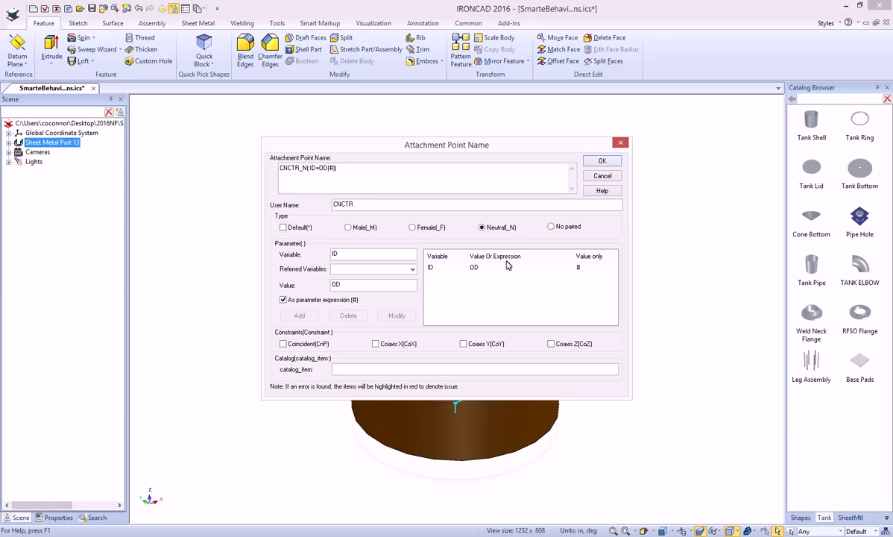
{"action": "left_click", "coordinate": [603, 161]}
- Attach a default Tank Ring to the shell's top and review its Parameter Table
{"action": "left_click_drag", "start_coordinate": [860, 122], "coordinate": [534, 265]}
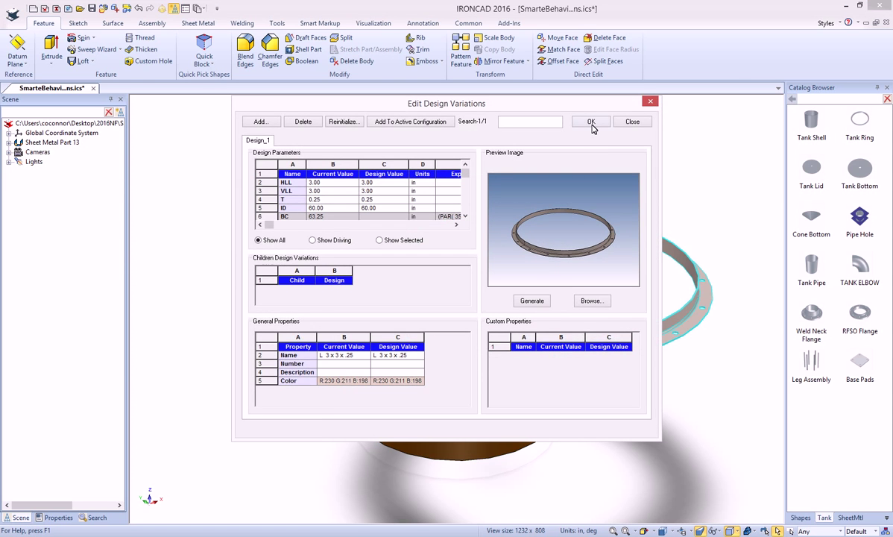
{"action": "left_click", "coordinate": [591, 120]}
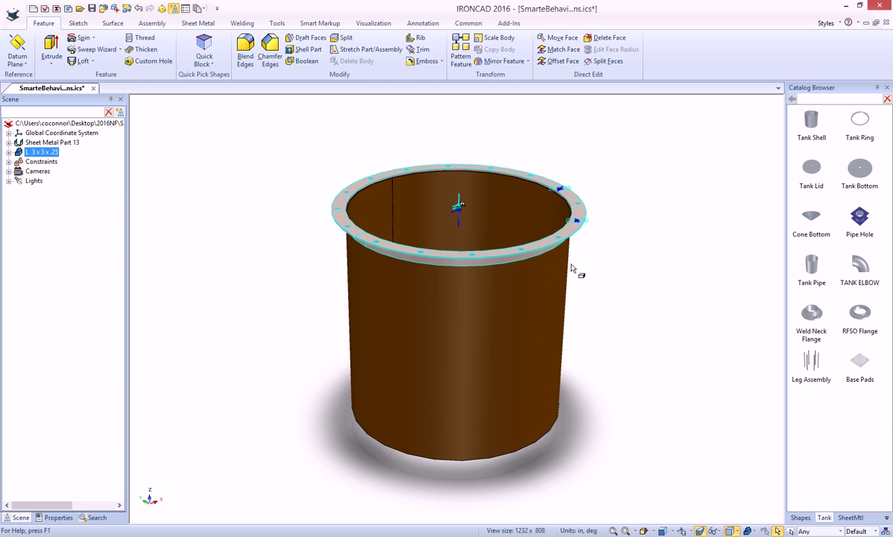
{"action": "left_click", "coordinate": [592, 255]}
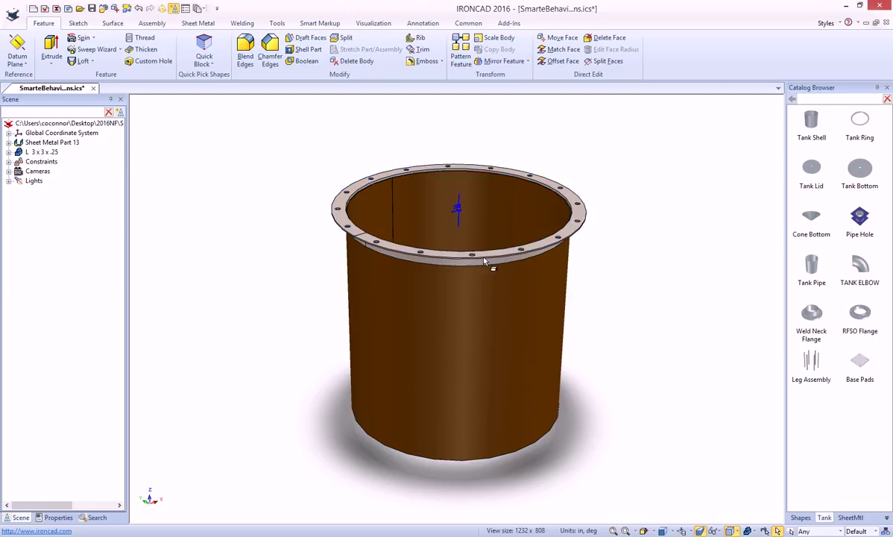
{"action": "left_click", "coordinate": [575, 237]}
{"action": "right_click", "coordinate": [575, 236]}
{"action": "left_click", "coordinate": [608, 352]}
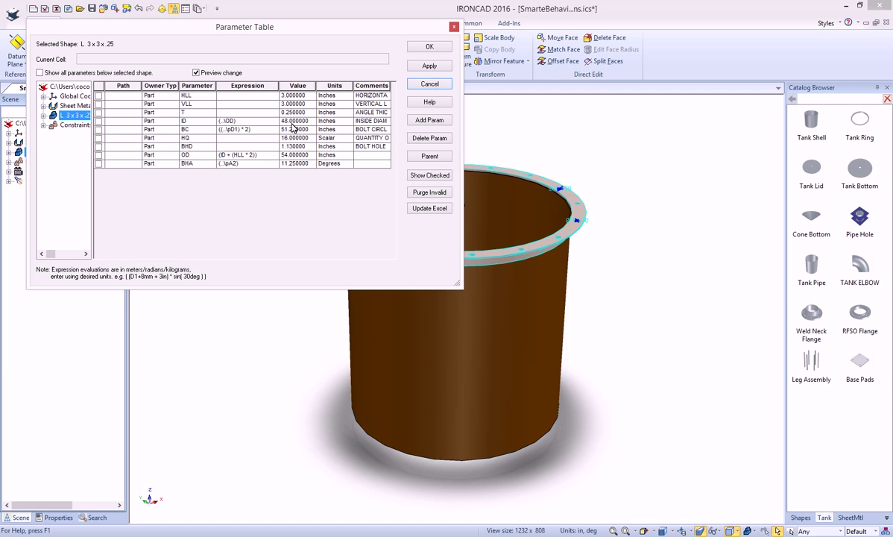
- Switch the tank shell to its 96 design variation
{"action": "left_click", "coordinate": [410, 45]}
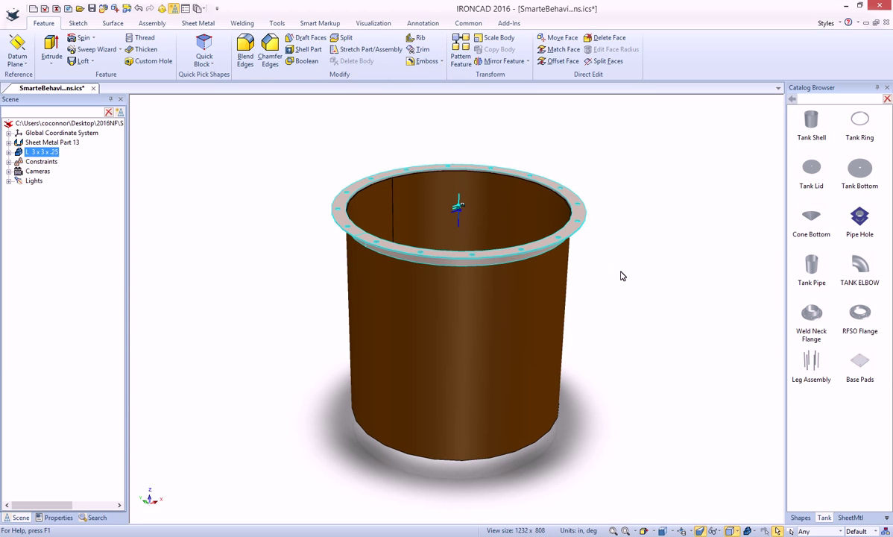
{"action": "right_click", "coordinate": [528, 296]}
{"action": "mouse_move", "coordinate": [597, 341]}
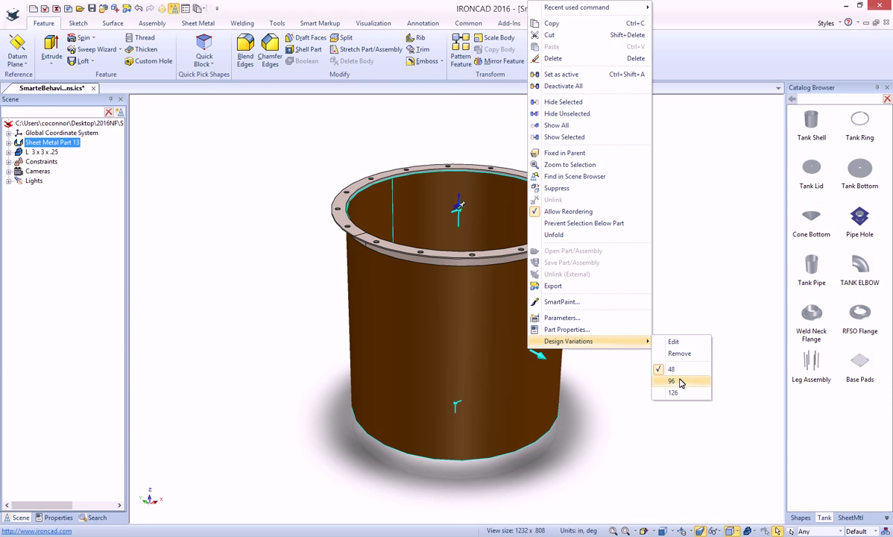
{"action": "left_click", "coordinate": [680, 382]}
{"action": "left_click", "coordinate": [708, 355]}
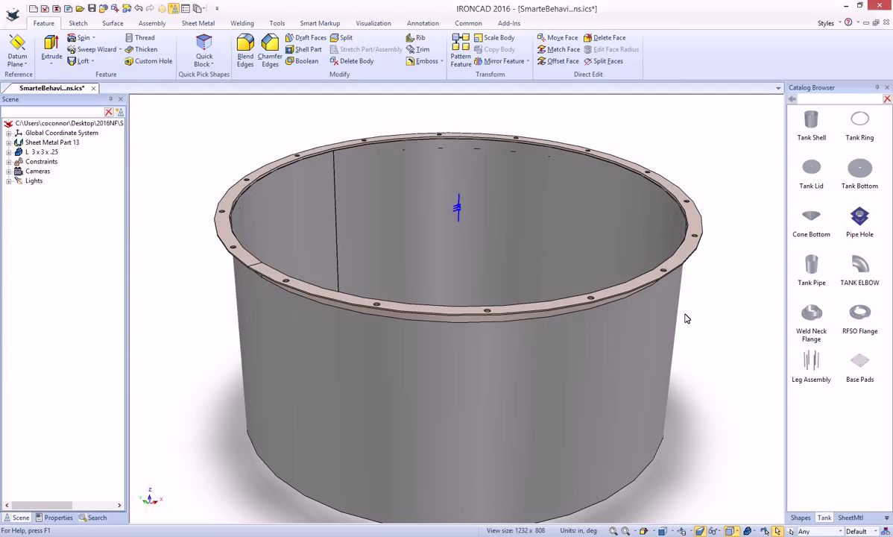
- Delete the tank shell and the L 3 x 3 x .25 flange ring
{"action": "scroll", "coordinate": [686, 319], "scroll_direction": "down", "scroll_amount": 3}
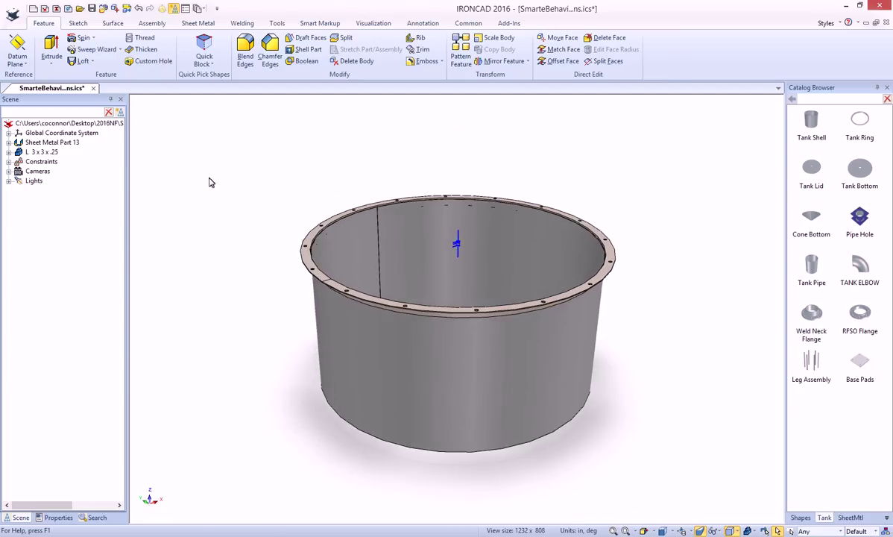
{"action": "left_click", "coordinate": [548, 353]}
{"action": "key", "text": "Delete"}
{"action": "left_click", "coordinate": [543, 309]}
{"action": "key", "text": "Delete"}
- Confirm the ring deletion and drop a Cylinder from the Shapes catalog into the scene
{"action": "left_click", "coordinate": [456, 313]}
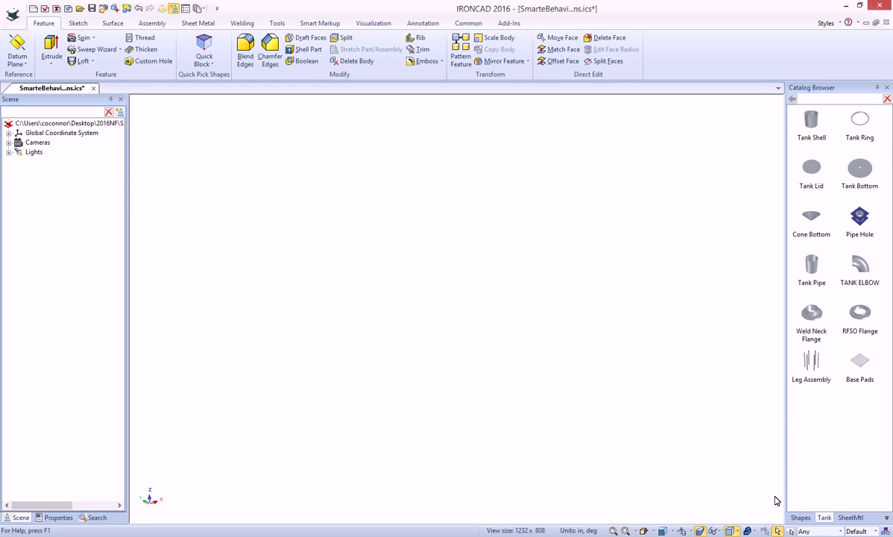
{"action": "left_click", "coordinate": [800, 517]}
{"action": "left_click_drag", "start_coordinate": [813, 240], "coordinate": [486, 332]}
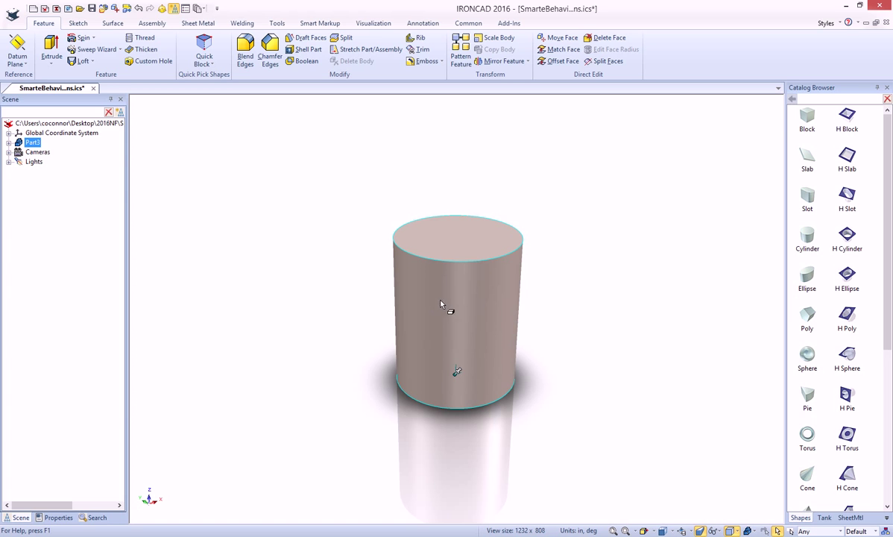
- Add a user-defined length parameter named Size to the cylinder
{"action": "right_click", "coordinate": [474, 316]}
{"action": "left_click", "coordinate": [515, 369]}
{"action": "left_click", "coordinate": [426, 121]}
{"action": "type", "text": "Size"}
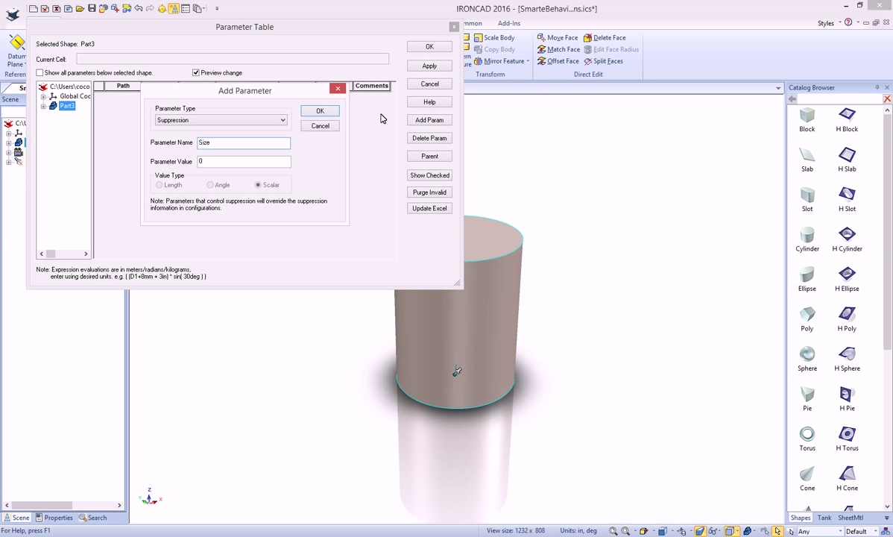
{"action": "left_click", "coordinate": [204, 119]}
{"action": "left_click", "coordinate": [187, 130]}
{"action": "left_click", "coordinate": [159, 184]}
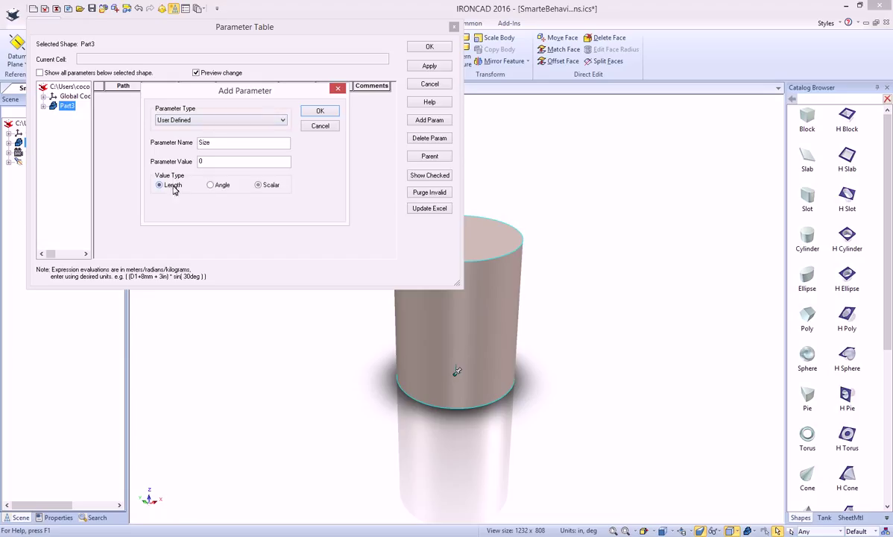
{"action": "left_click", "coordinate": [319, 112]}
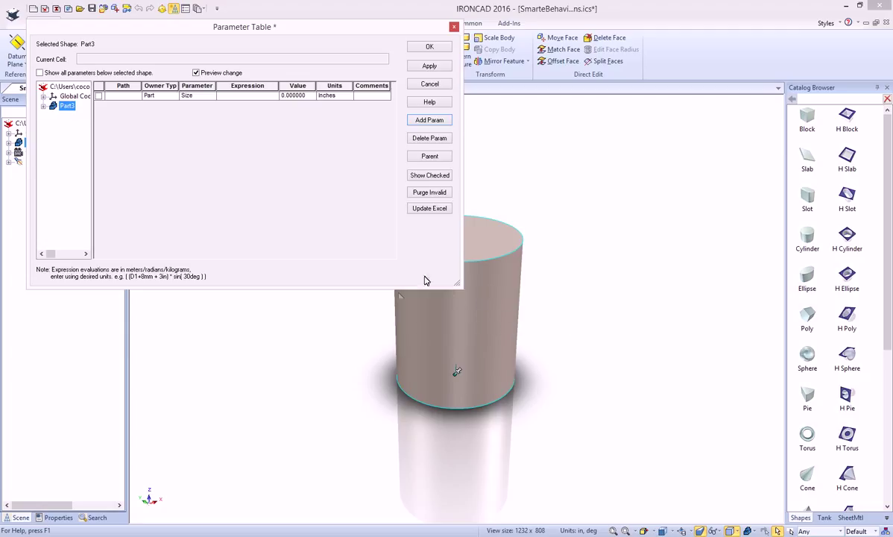
- Widen the cylinder's radius to about 2.215 and confirm its shape properties
{"action": "left_click", "coordinate": [485, 329]}
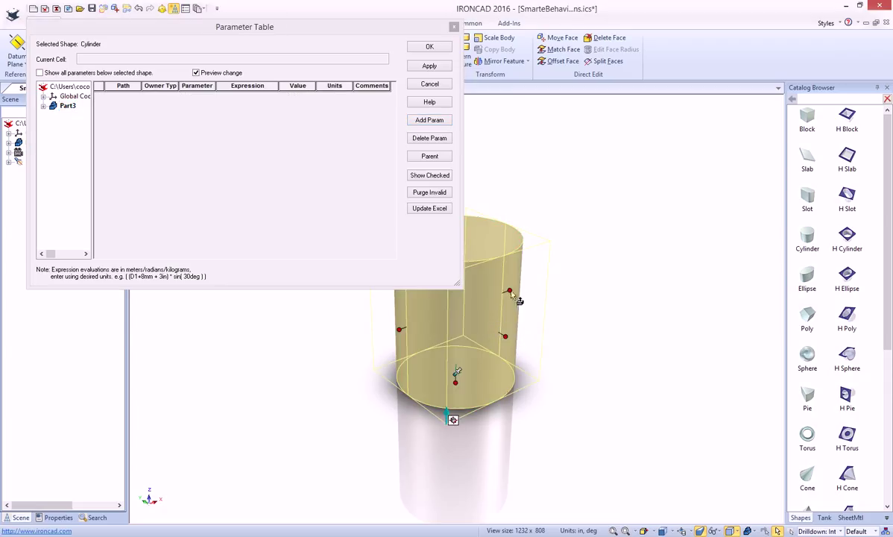
{"action": "mouse_move", "coordinate": [513, 330]}
{"action": "left_mouse_down"}
{"action": "mouse_move", "coordinate": [542, 351]}
{"action": "mouse_move", "coordinate": [526, 339]}
{"action": "left_mouse_up"}
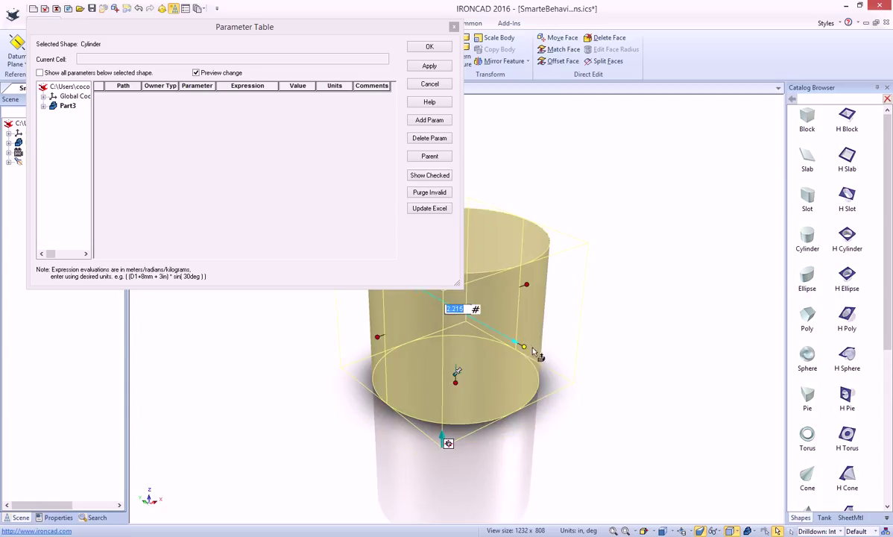
{"action": "right_click", "coordinate": [503, 316]}
{"action": "left_click", "coordinate": [561, 516]}
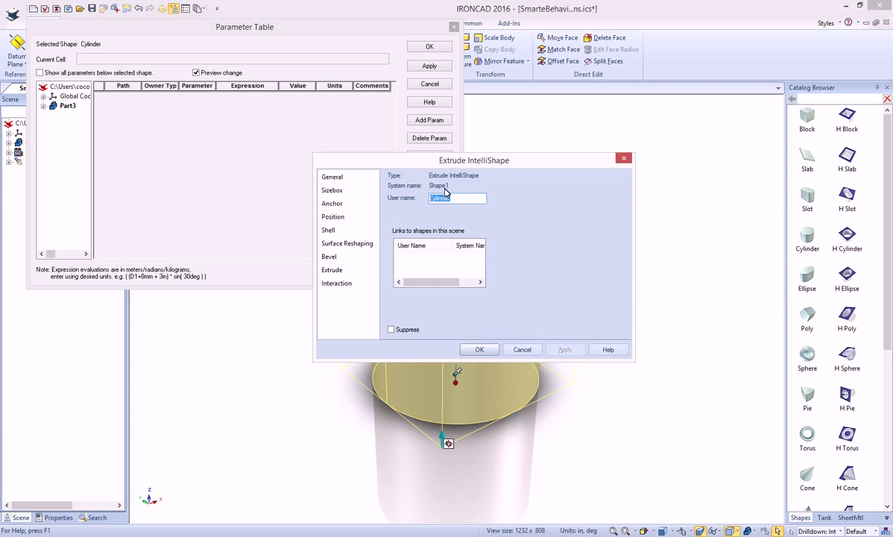
{"action": "left_click", "coordinate": [479, 350]}
- Link Part3's Size parameter to the Shape1\Sizebox\Length expression
{"action": "left_click", "coordinate": [518, 170]}
{"action": "left_click", "coordinate": [426, 214]}
{"action": "left_click", "coordinate": [231, 97]}
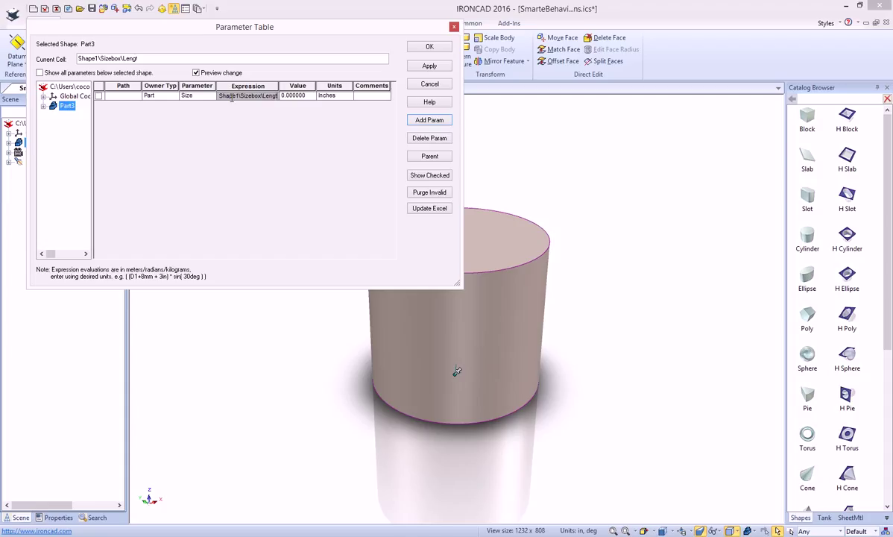
{"action": "key", "text": "Return"}
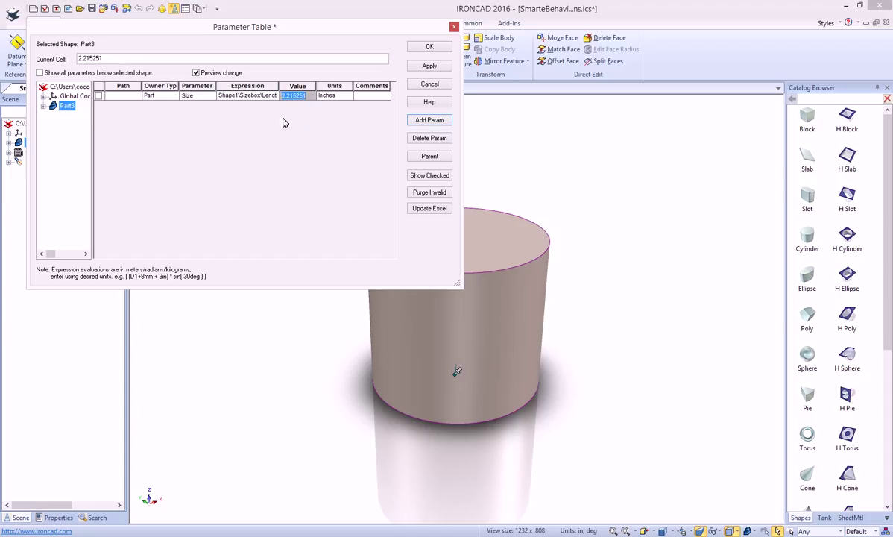
- Widen the cylinder until Size reads 3, then close the parameter table
{"action": "left_click", "coordinate": [581, 272]}
{"action": "left_click", "coordinate": [522, 288]}
{"action": "left_click", "coordinate": [524, 287]}
{"action": "left_click_drag", "start_coordinate": [528, 343], "coordinate": [548, 358]}
{"action": "left_click", "coordinate": [541, 147]}
{"action": "left_click", "coordinate": [466, 297]}
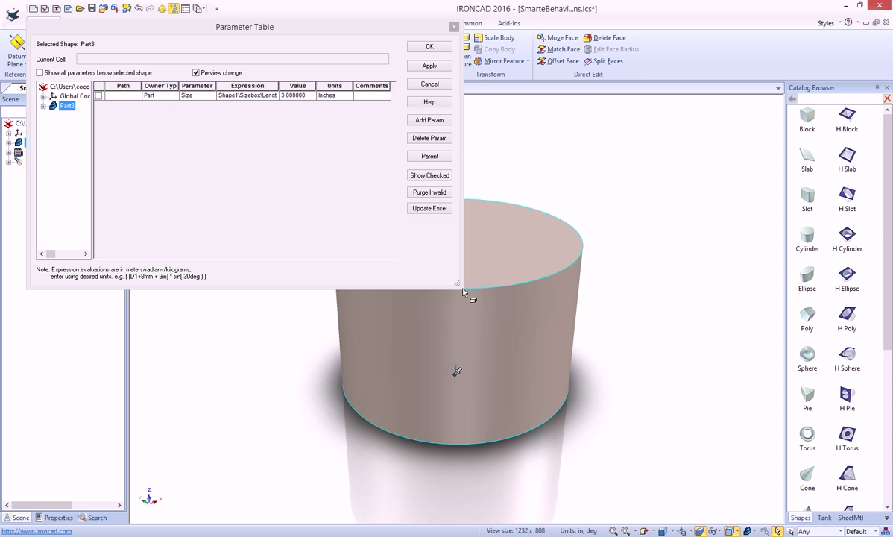
{"action": "left_click_drag", "start_coordinate": [458, 282], "coordinate": [366, 233]}
{"action": "left_click", "coordinate": [478, 184]}
{"action": "left_click", "coordinate": [323, 45]}
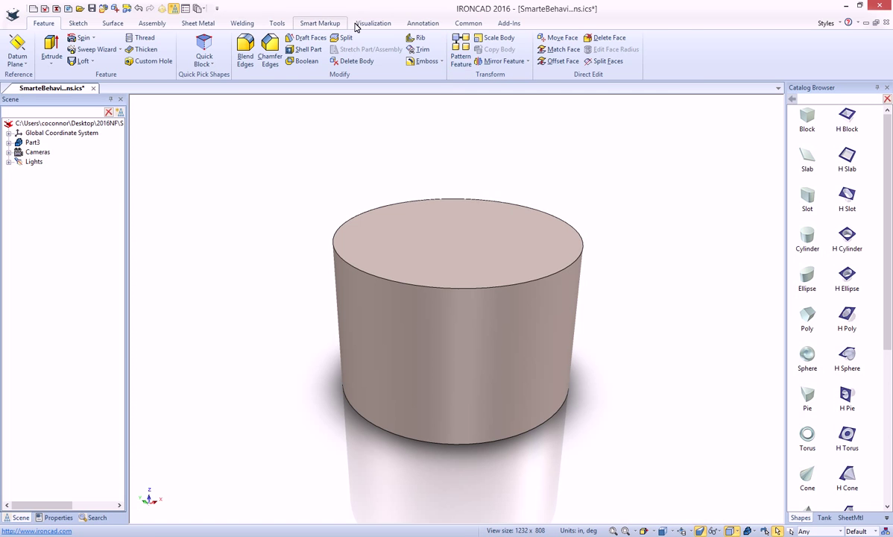
- Place a Neutral attachment point named Test at the center of the cylinder's top face
{"action": "left_click", "coordinate": [276, 23]}
{"action": "left_click", "coordinate": [526, 246]}
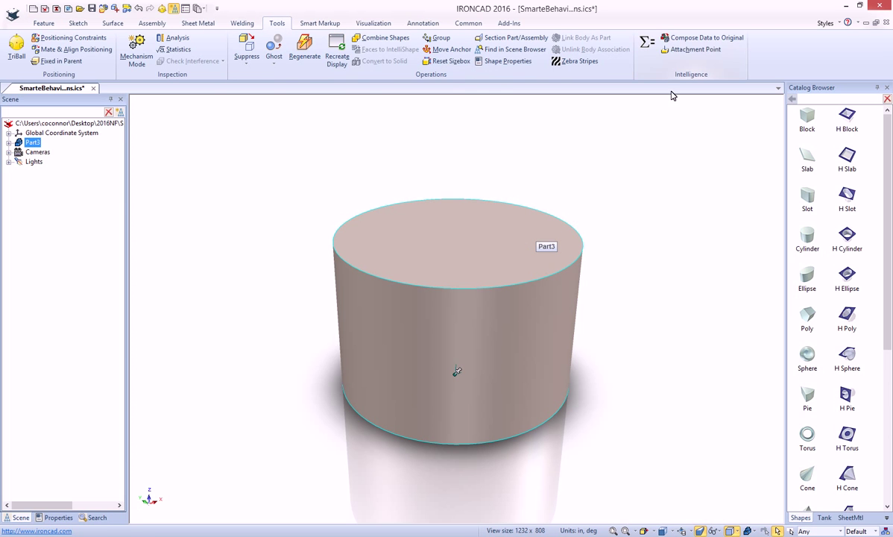
{"action": "left_click", "coordinate": [686, 51]}
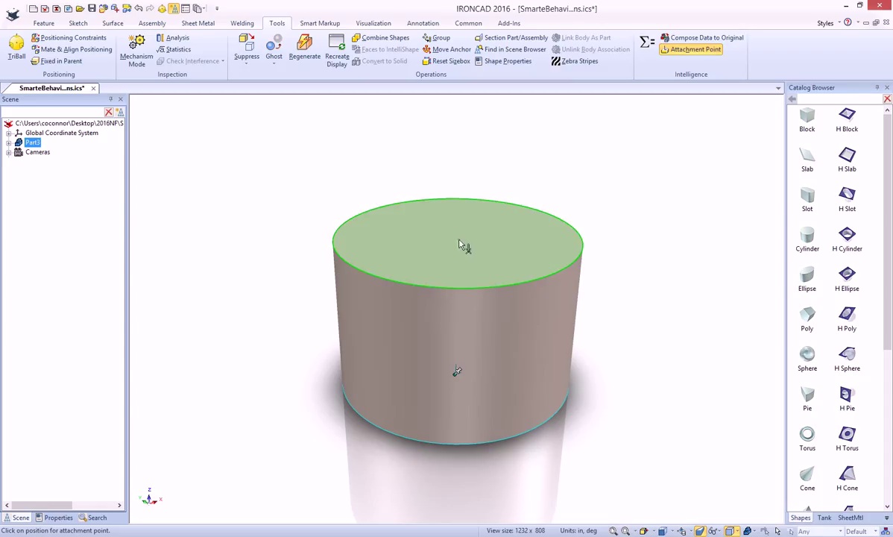
{"action": "left_click", "coordinate": [460, 238]}
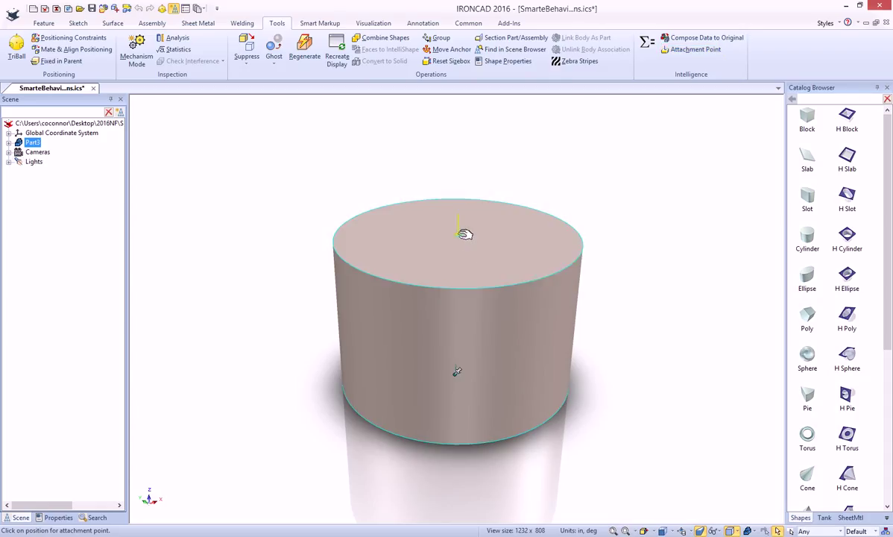
{"action": "right_click", "coordinate": [459, 238]}
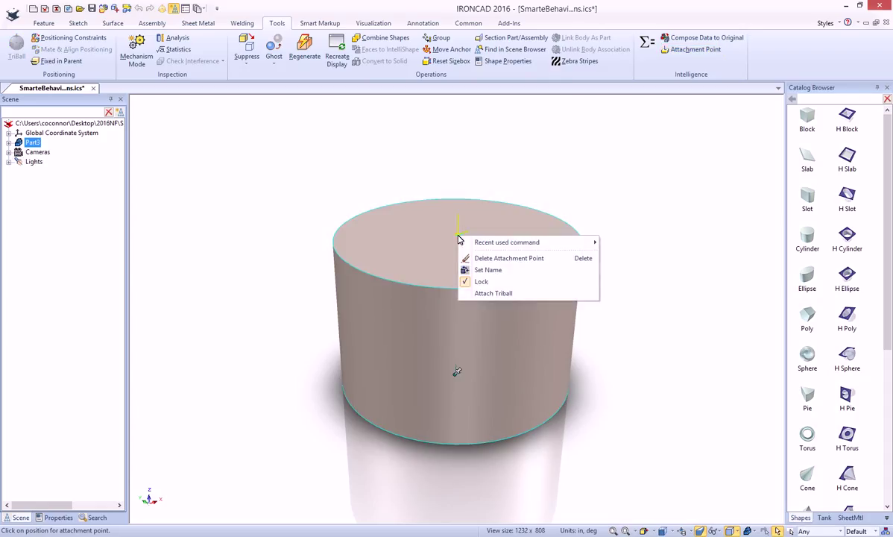
{"action": "left_click", "coordinate": [492, 270]}
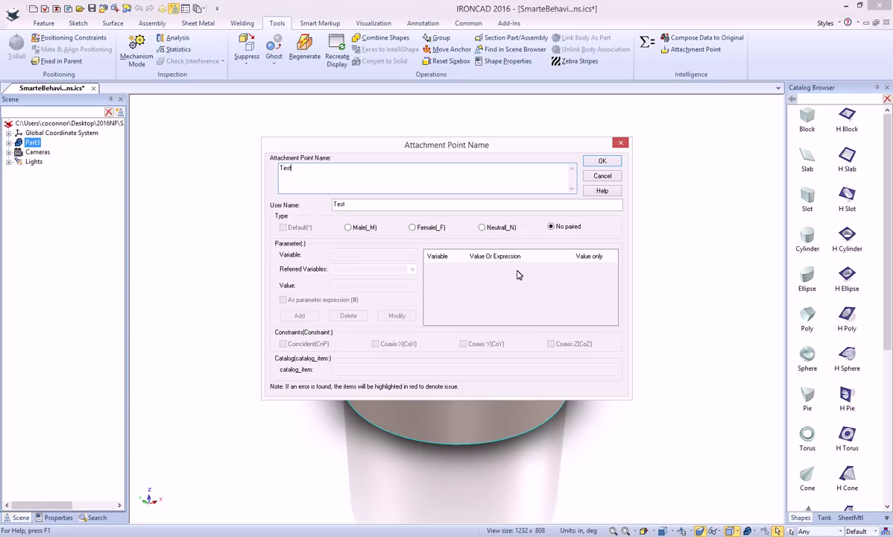
{"action": "left_click", "coordinate": [483, 226]}
{"action": "left_click", "coordinate": [603, 162]}
{"action": "left_click", "coordinate": [626, 248]}
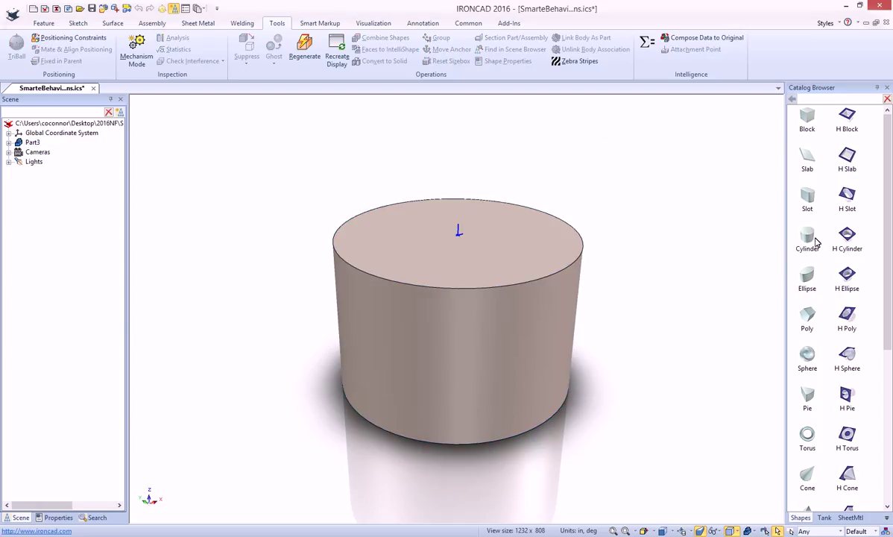
- Pan the view and drop a second cylinder to the upper right of the first
{"action": "scroll", "coordinate": [663, 295], "scroll_direction": "down", "scroll_amount": 2}
{"action": "key", "text": "F2"}
{"action": "left_click_drag", "start_coordinate": [664, 295], "coordinate": [592, 301]}
{"action": "left_click_drag", "start_coordinate": [808, 237], "coordinate": [615, 227]}
{"action": "left_click", "coordinate": [554, 198]}
{"action": "left_click", "coordinate": [596, 186]}
{"action": "key", "text": "F2"}
{"action": "left_click_drag", "start_coordinate": [622, 241], "coordinate": [615, 266]}
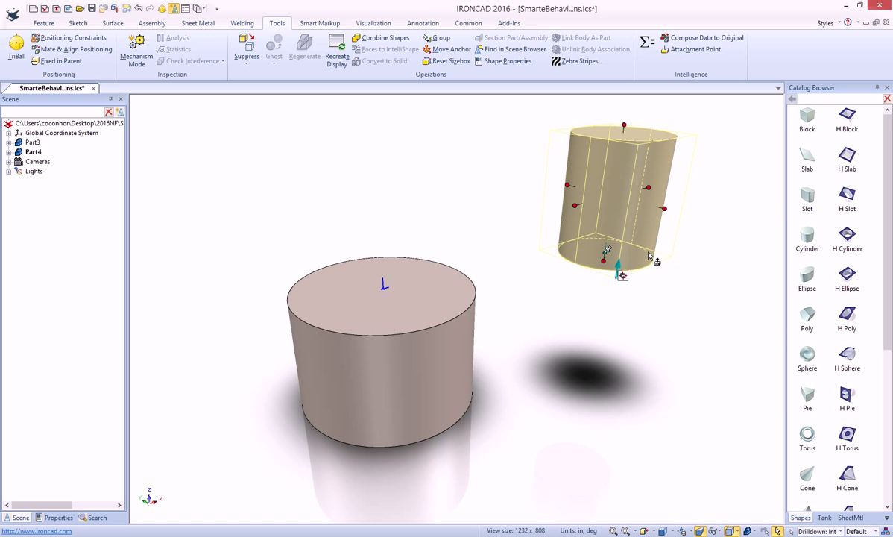
- Add a user-defined length parameter OverallSize to the new cylinder's parameter table
{"action": "right_click", "coordinate": [617, 215]}
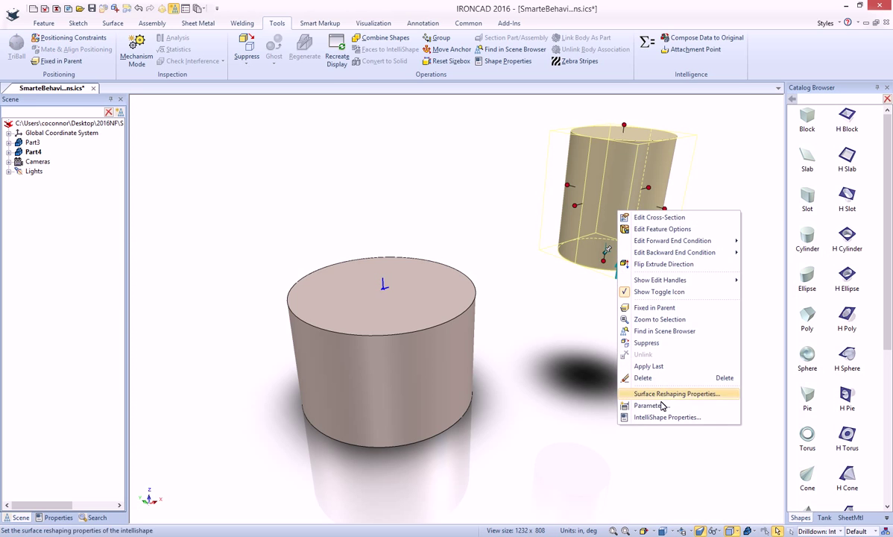
{"action": "left_click", "coordinate": [626, 381]}
{"action": "left_click", "coordinate": [339, 119]}
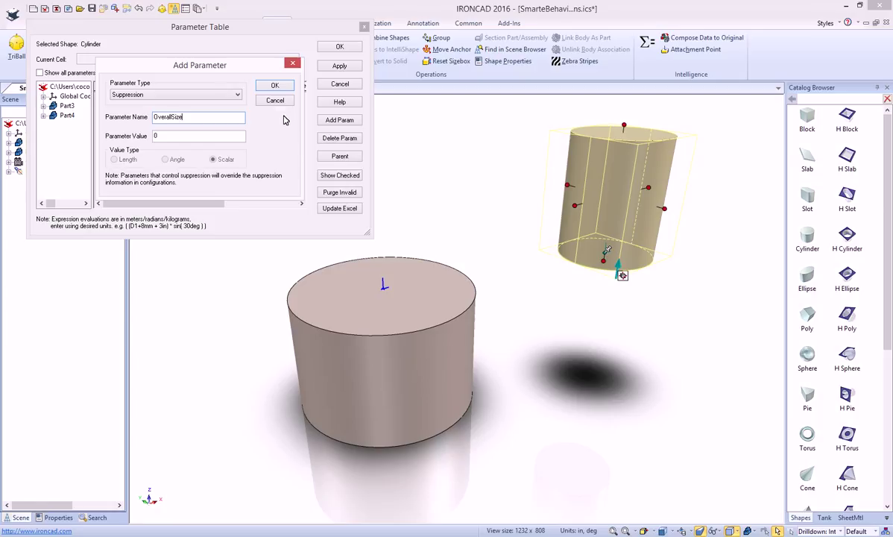
{"action": "left_click", "coordinate": [170, 94]}
{"action": "left_click", "coordinate": [171, 137]}
{"action": "double_click", "coordinate": [170, 137]}
{"action": "type", "text": "2"}
{"action": "left_click", "coordinate": [184, 94]}
{"action": "left_click", "coordinate": [140, 101]}
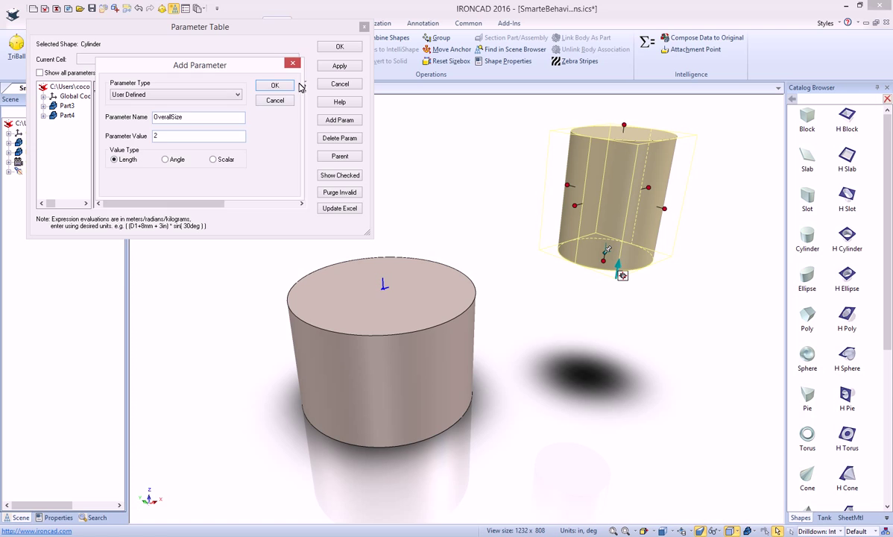
{"action": "left_click", "coordinate": [262, 85]}
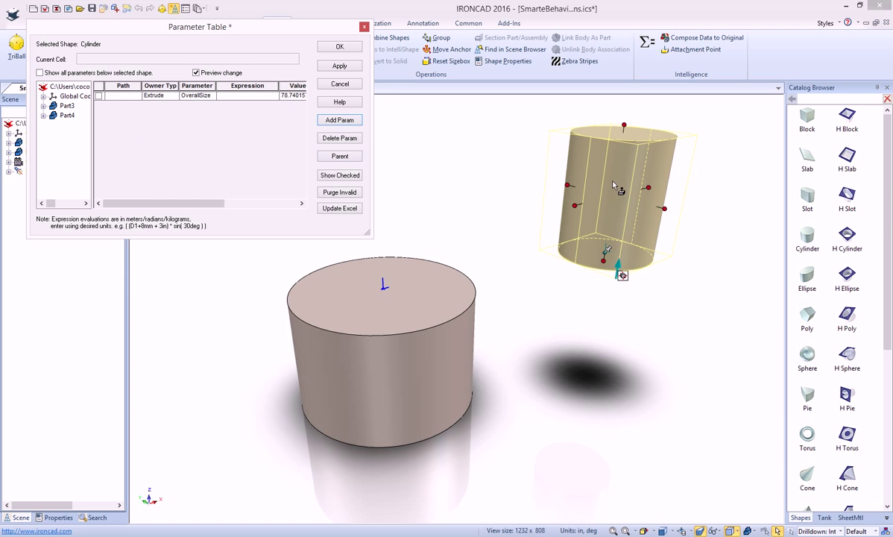
- Set OverallSize to 2 and apply it
{"action": "left_click", "coordinate": [294, 96]}
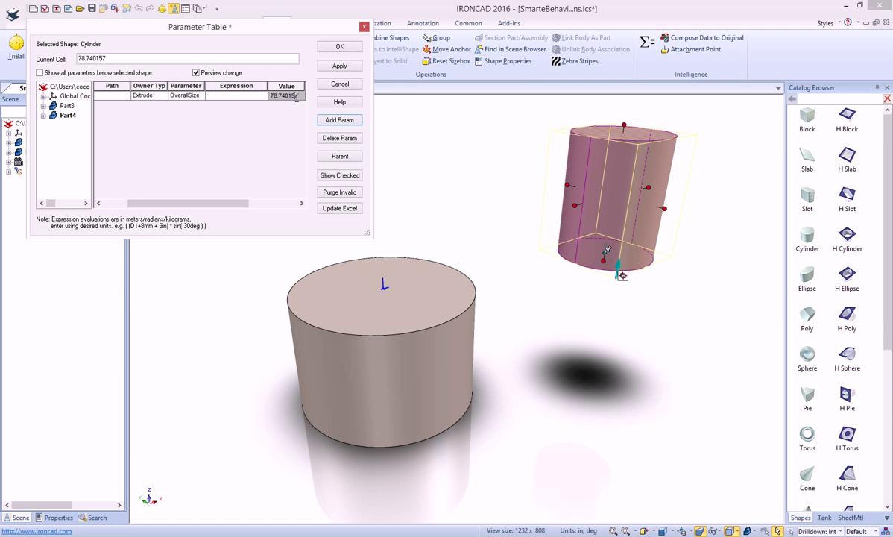
{"action": "type", "text": "2"}
{"action": "left_click", "coordinate": [246, 96]}
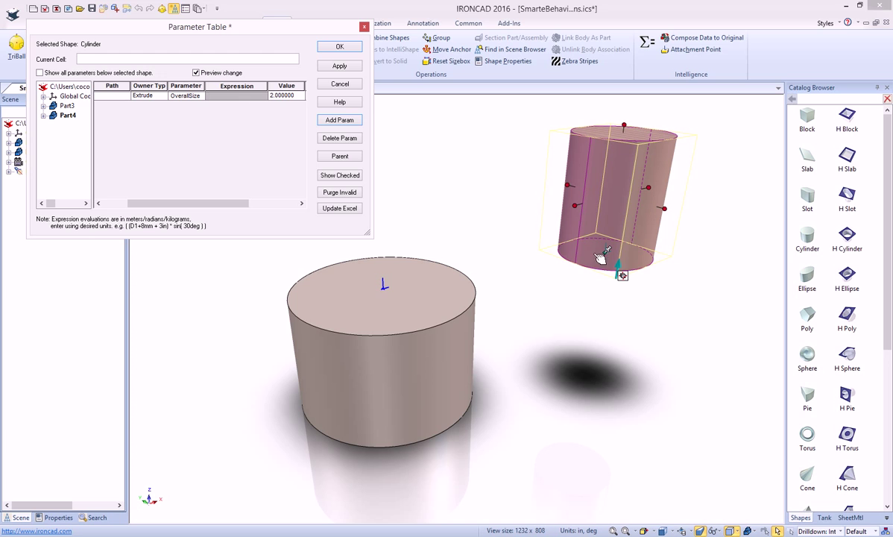
{"action": "left_click", "coordinate": [347, 68]}
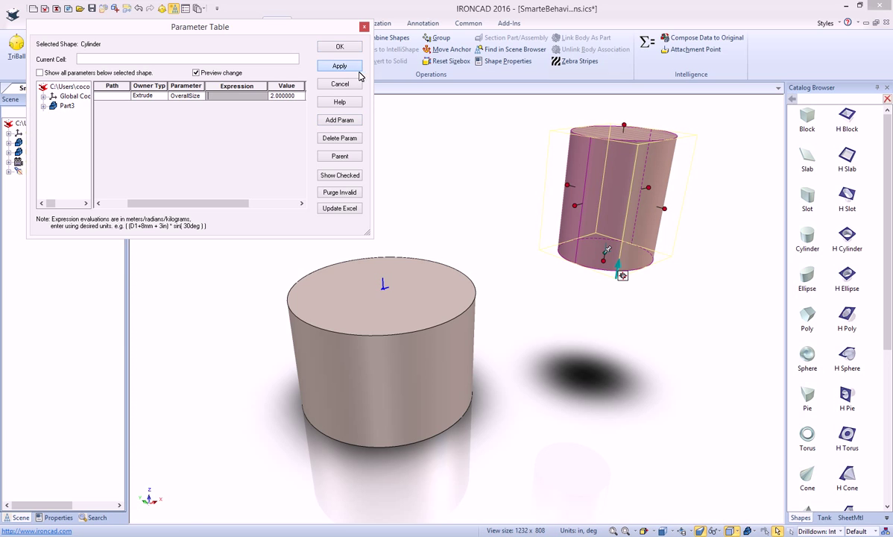
- Enter OverallSize as the Length and Width formulas in the cylinder's sizebox properties
{"action": "right_click", "coordinate": [610, 192]}
{"action": "left_click", "coordinate": [656, 414]}
{"action": "left_click", "coordinate": [333, 192]}
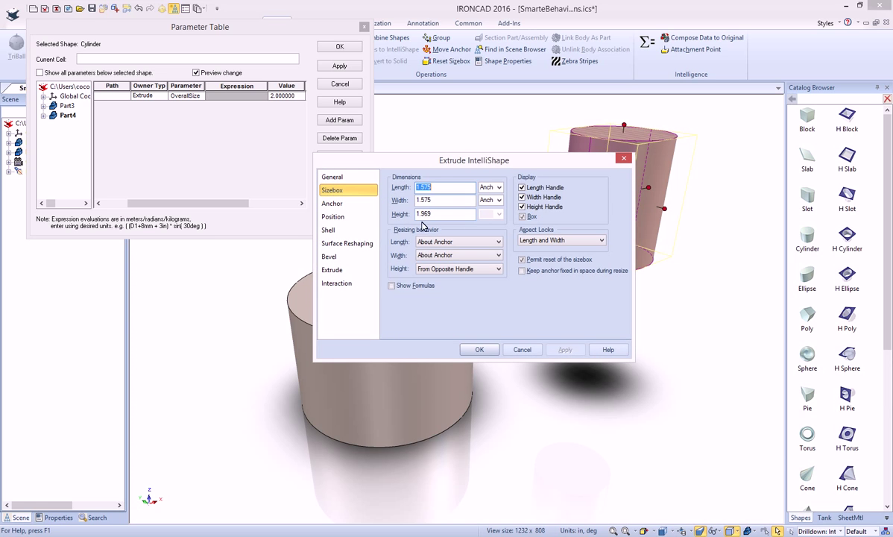
{"action": "left_click", "coordinate": [391, 287]}
{"action": "double_click", "coordinate": [441, 199]}
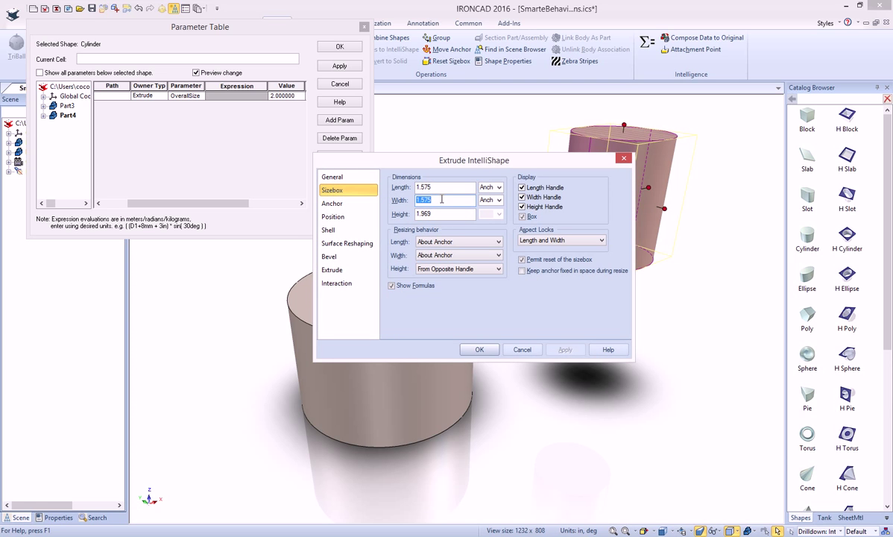
{"action": "type", "text": "OverallSize"}
{"action": "double_click", "coordinate": [429, 198]}
{"action": "key", "text": "ctrl+c"}
{"action": "double_click", "coordinate": [447, 186]}
{"action": "key", "text": "ctrl+v"}
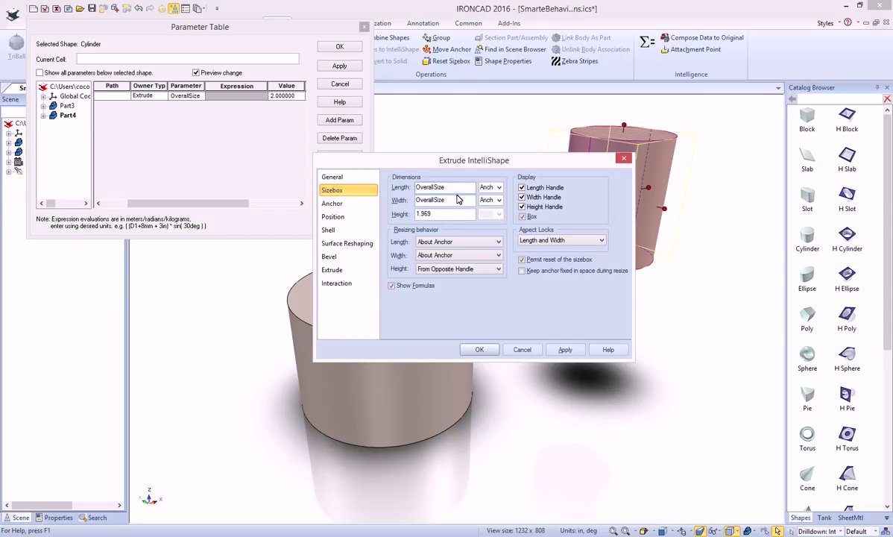
{"action": "left_click", "coordinate": [481, 350]}
- Change OverallSize to 1 and apply it, narrowing the cylinder
{"action": "left_click", "coordinate": [287, 95]}
{"action": "left_click_drag", "start_coordinate": [292, 95], "coordinate": [278, 97]}
{"action": "type", "text": "1"}
{"action": "key", "text": "Return"}
{"action": "left_click", "coordinate": [339, 66]}
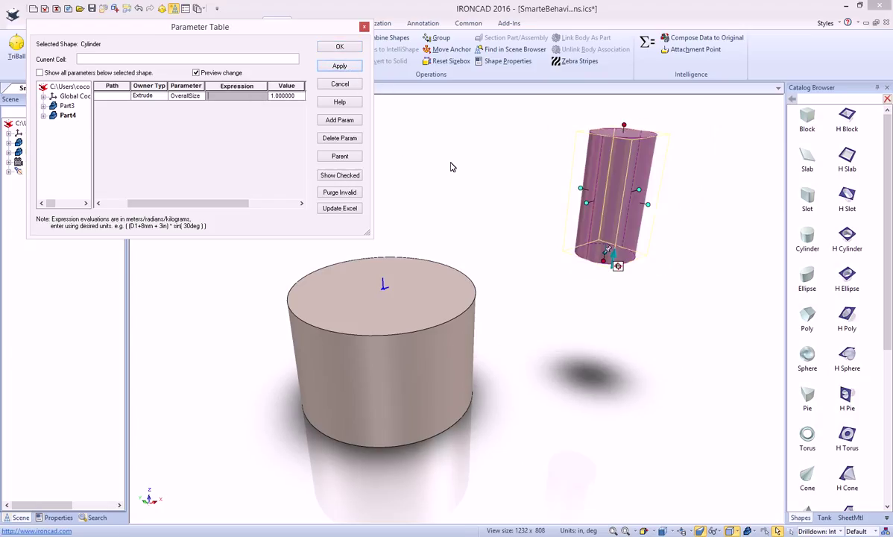
{"action": "left_click", "coordinate": [530, 160]}
- Add a user-defined length parameter named Follower with value 1 to the Part4 cylinder
{"action": "left_click", "coordinate": [616, 176]}
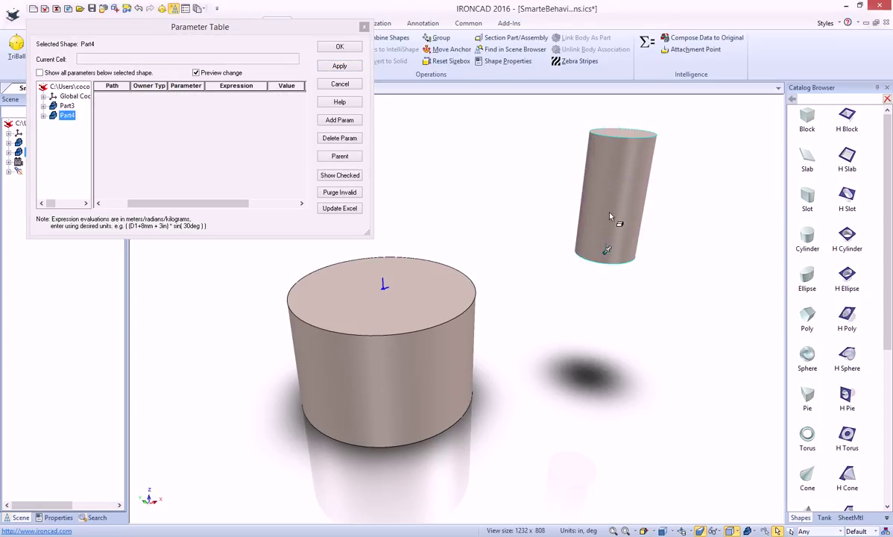
{"action": "left_click", "coordinate": [339, 120]}
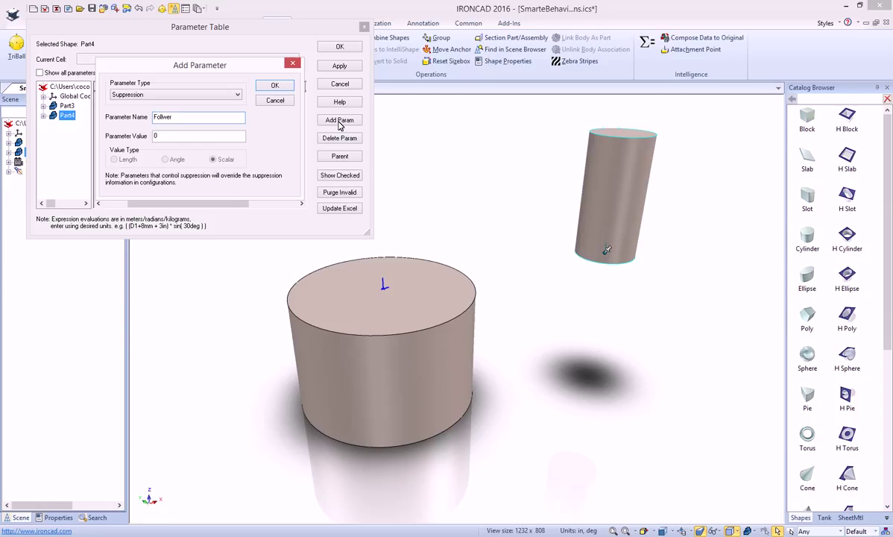
{"action": "type", "text": "Follower"}
{"action": "left_click", "coordinate": [166, 138]}
{"action": "key", "text": "BackSpace"}
{"action": "type", "text": "1"}
{"action": "left_click", "coordinate": [176, 94]}
{"action": "left_click", "coordinate": [159, 103]}
{"action": "left_click", "coordinate": [187, 119]}
{"action": "left_click", "coordinate": [114, 159]}
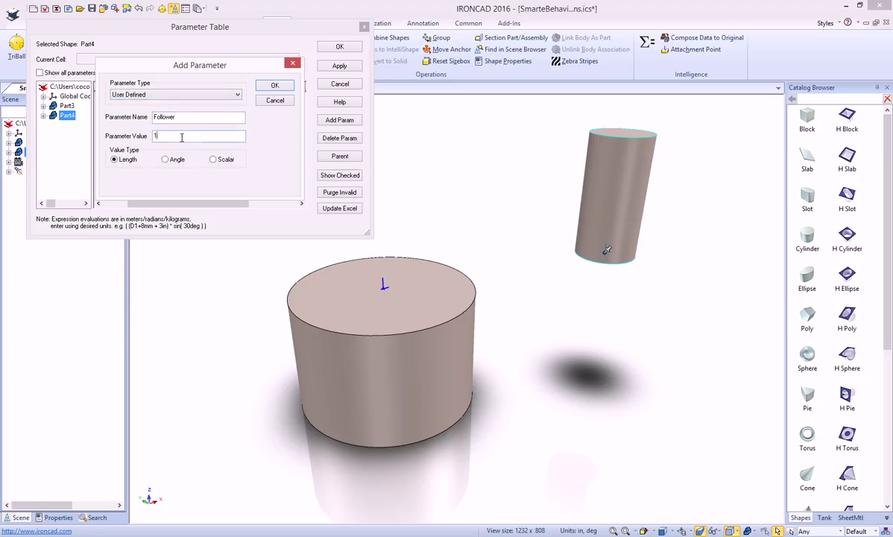
{"action": "left_click", "coordinate": [273, 85]}
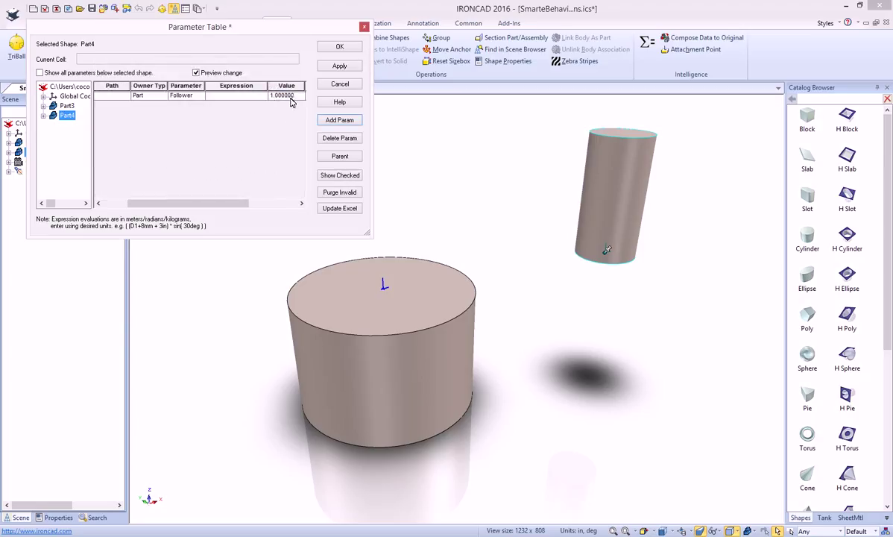
- Set Part4's OverallSize expression to Follower and close the parameter table
{"action": "left_click", "coordinate": [340, 67]}
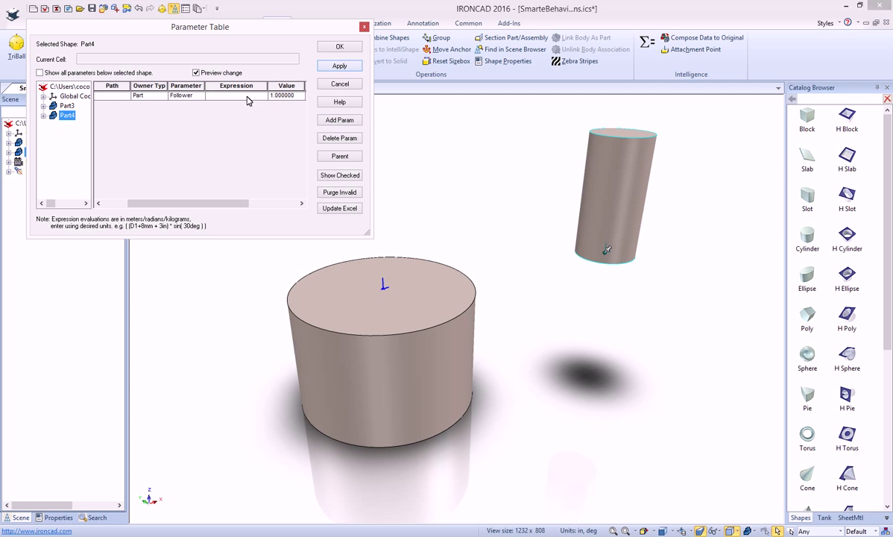
{"action": "left_click", "coordinate": [87, 74]}
{"action": "left_click", "coordinate": [239, 105]}
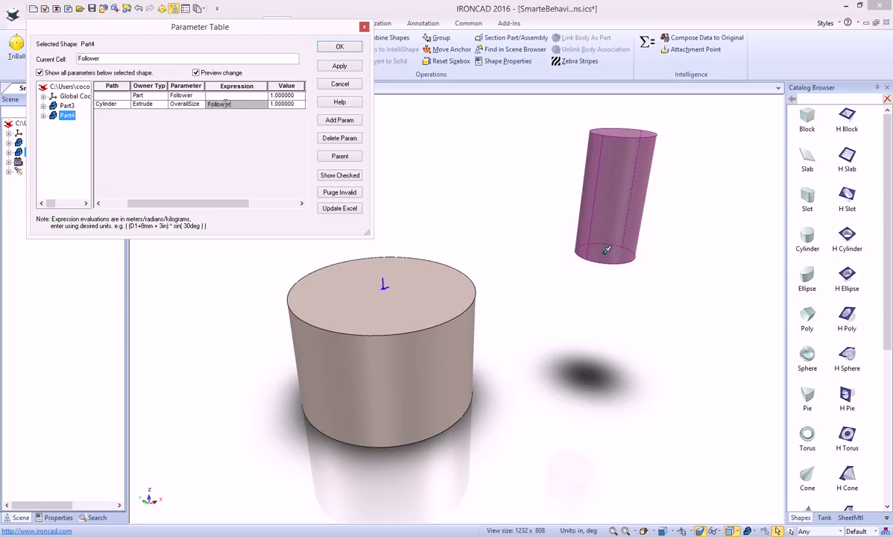
{"action": "key", "text": "Return"}
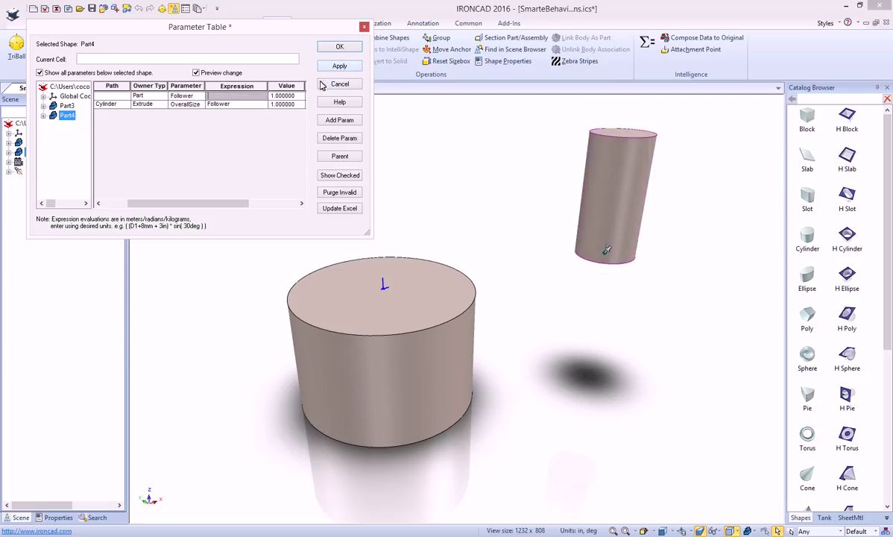
{"action": "left_click", "coordinate": [67, 75]}
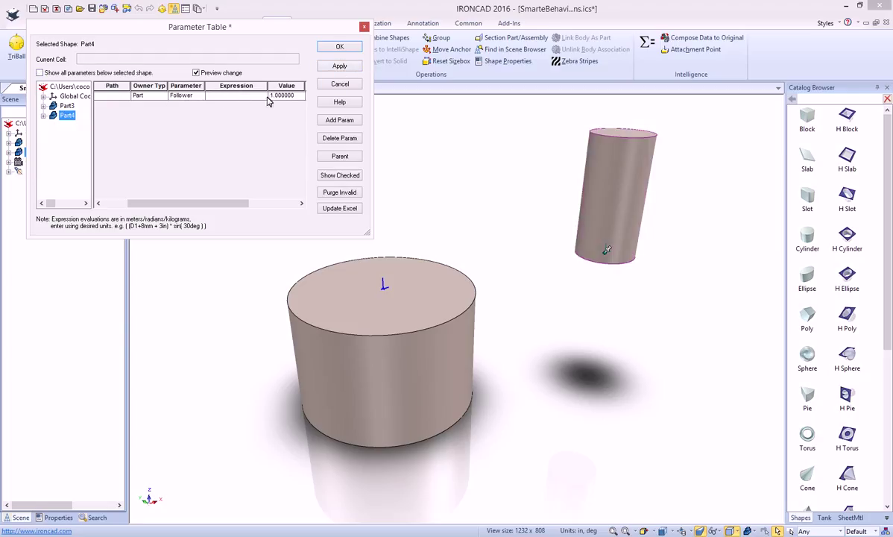
{"action": "left_click", "coordinate": [340, 48]}
- Place a Neutral attachment point named Test_ on the tilted cylinder's lower rim
{"action": "middle_click_drag", "start_coordinate": [631, 209], "coordinate": [686, 73]}
{"action": "left_click", "coordinate": [683, 64]}
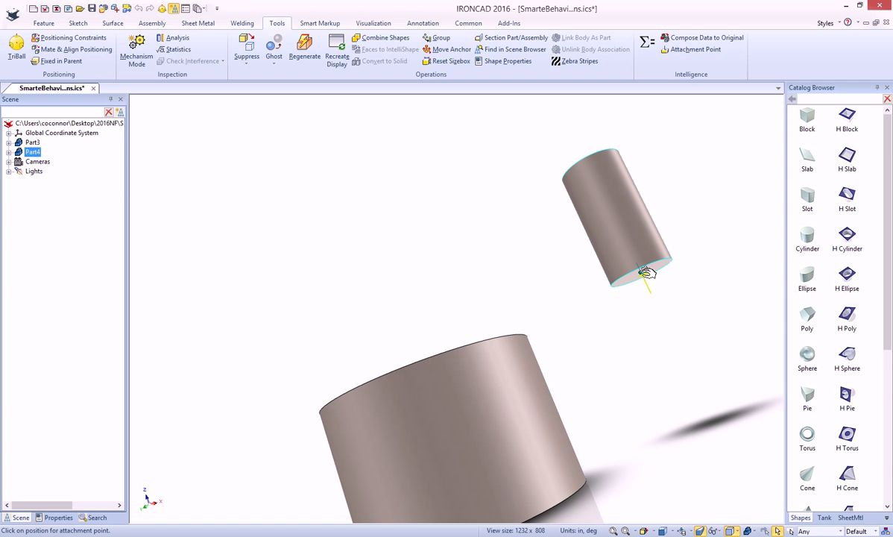
{"action": "right_click", "coordinate": [645, 272]}
{"action": "left_click", "coordinate": [674, 310]}
{"action": "type", "text": "Test_"}
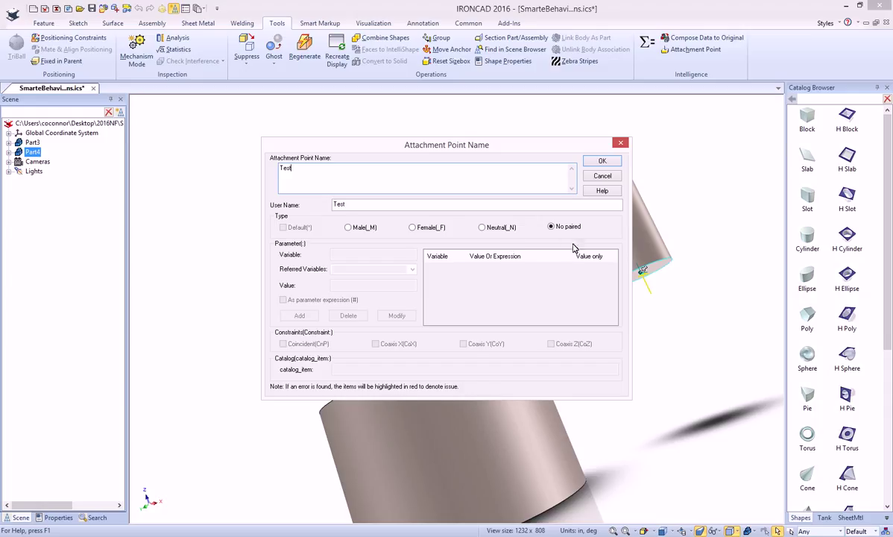
{"action": "left_click", "coordinate": [481, 227]}
{"action": "left_click", "coordinate": [602, 162]}
{"action": "key", "text": "F3"}
{"action": "left_click_drag", "start_coordinate": [618, 237], "coordinate": [634, 319]}
- Save the tilted cylinder into the catalog as Part4
{"action": "left_click", "coordinate": [466, 23]}
{"action": "left_click", "coordinate": [629, 221]}
{"action": "left_click_drag", "start_coordinate": [629, 221], "coordinate": [812, 194]}
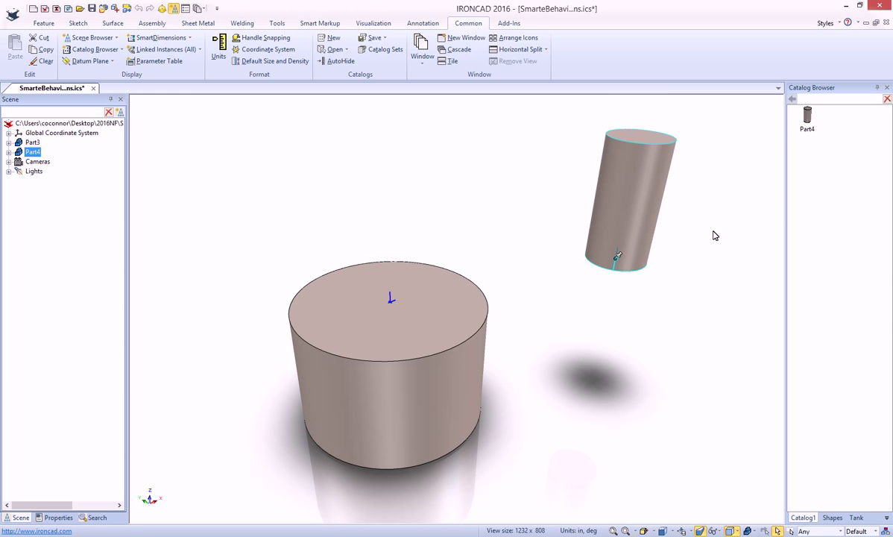
- Test-drop the catalog Part4 onto the large cylinder's top, then delete that copy
{"action": "left_click_drag", "start_coordinate": [807, 115], "coordinate": [431, 298]}
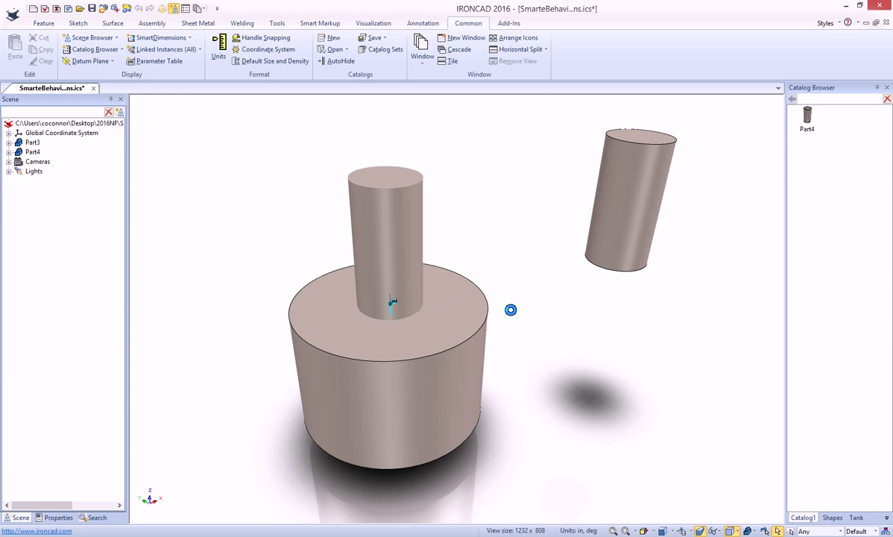
{"action": "left_click", "coordinate": [569, 328]}
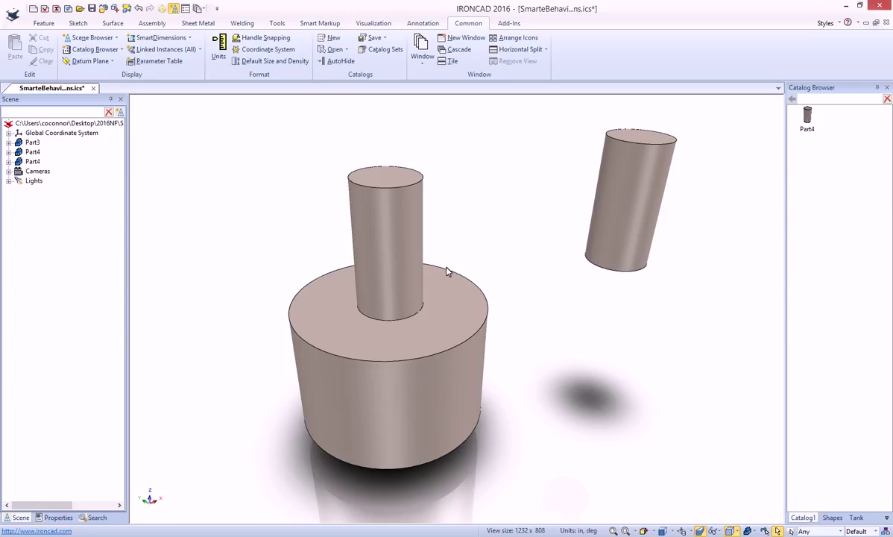
{"action": "left_click", "coordinate": [400, 257]}
{"action": "key", "text": "Delete"}
{"action": "left_click", "coordinate": [425, 300]}
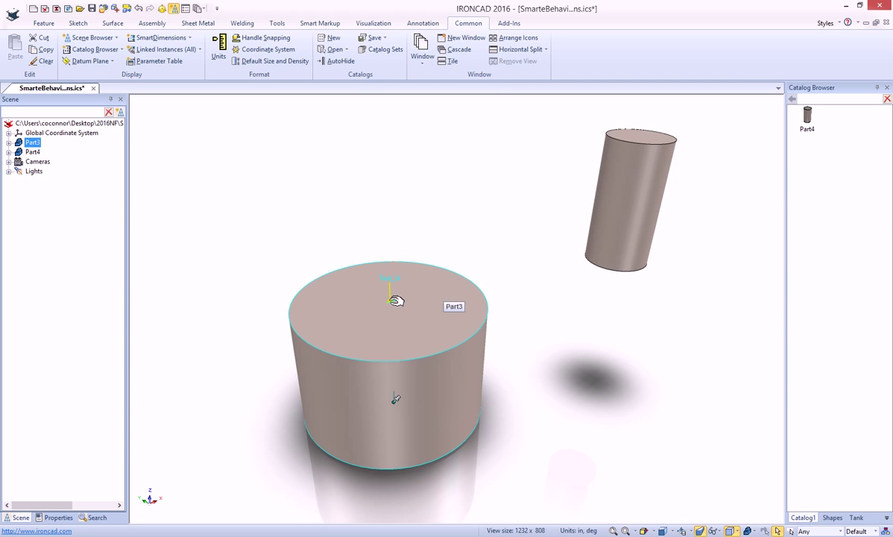
- Add a Follower parameter referring to Size with value Size-.25in to Part3's attachment point
{"action": "right_click", "coordinate": [393, 302]}
{"action": "left_click", "coordinate": [420, 337]}
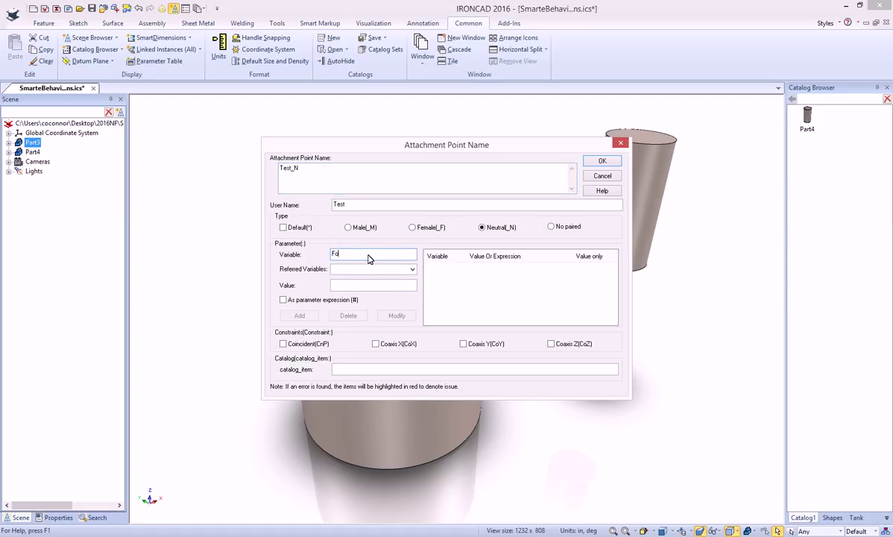
{"action": "type", "text": "Follower"}
{"action": "left_click", "coordinate": [412, 270]}
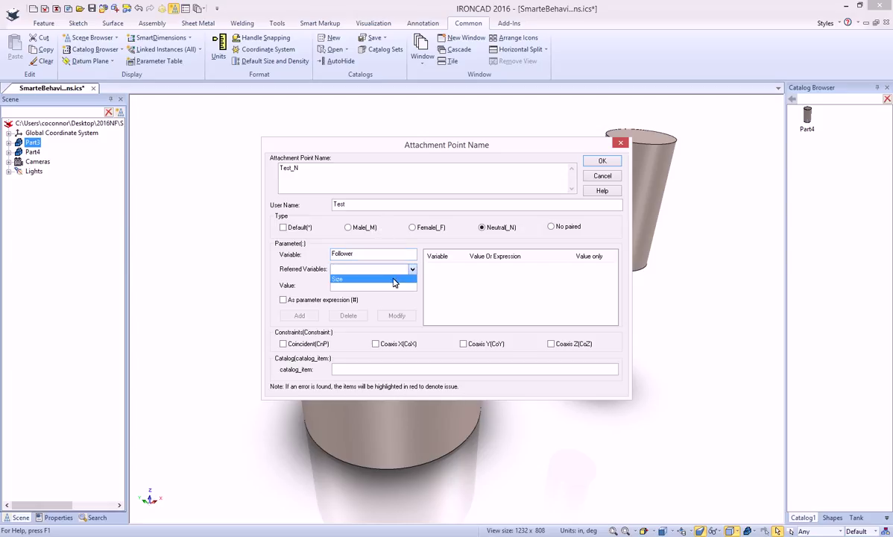
{"action": "left_click", "coordinate": [361, 280]}
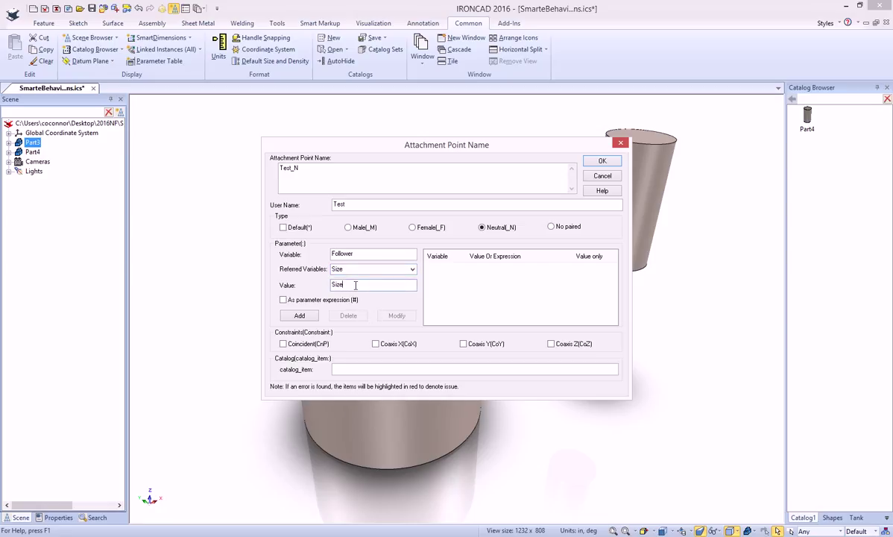
{"action": "left_click", "coordinate": [355, 285]}
{"action": "type", "text": "-.25in"}
{"action": "left_click", "coordinate": [306, 318]}
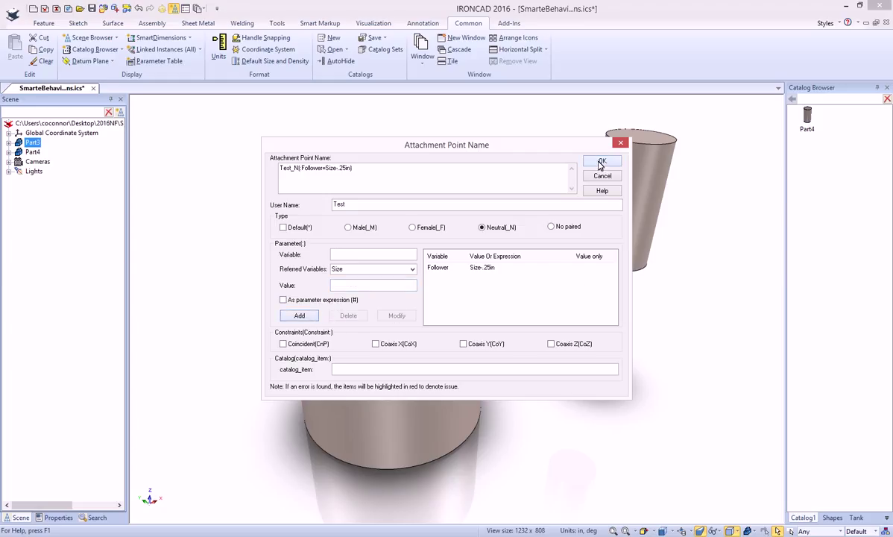
- Drop the catalog Part4 onto the base's top and widen the base's radius
{"action": "left_click", "coordinate": [602, 162]}
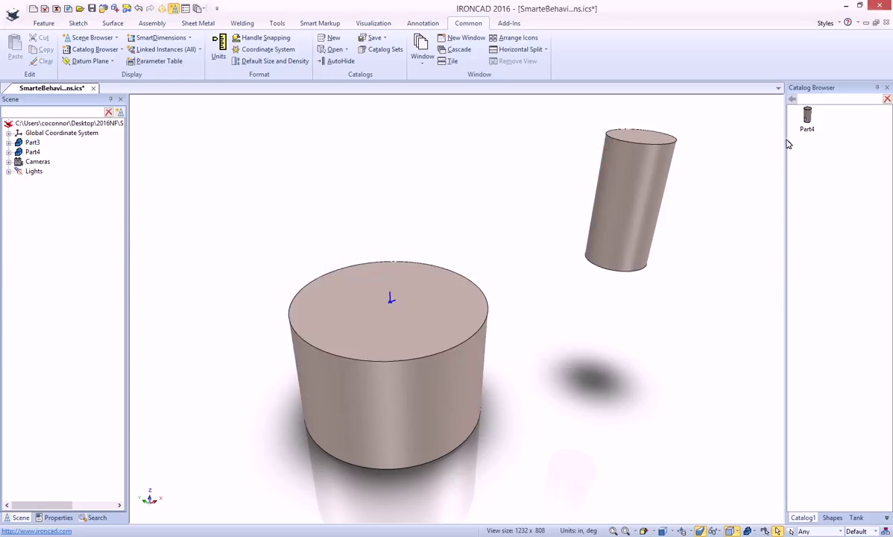
{"action": "left_click_drag", "start_coordinate": [570, 231], "coordinate": [456, 309]}
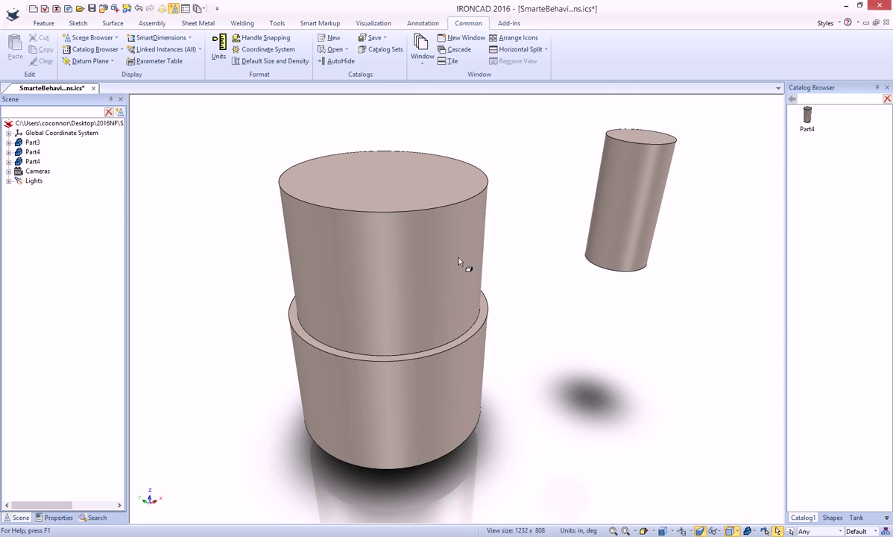
{"action": "left_click", "coordinate": [468, 375]}
{"action": "left_click_drag", "start_coordinate": [468, 403], "coordinate": [526, 407]}
{"action": "left_click", "coordinate": [631, 422]}
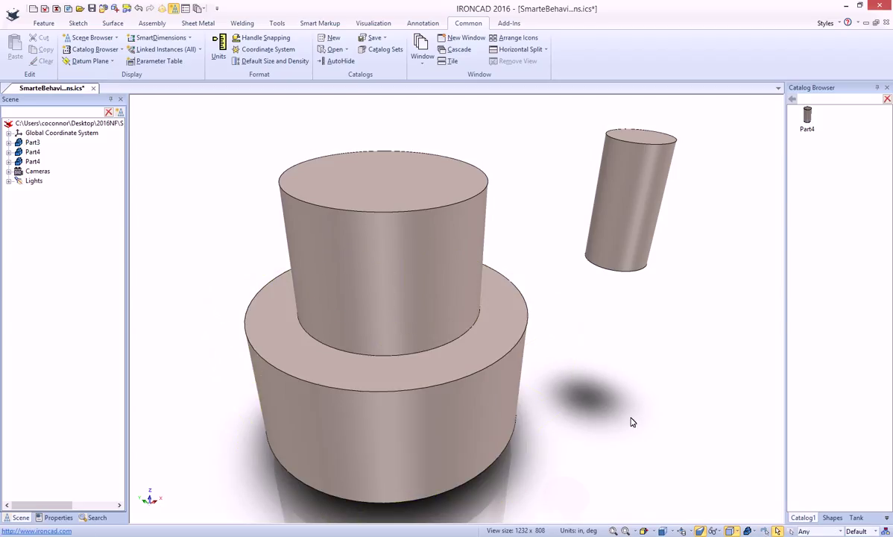
- Delete the test cylinder from the top of the base
{"action": "left_click", "coordinate": [438, 241]}
{"action": "key", "text": "Delete"}
{"action": "left_click", "coordinate": [398, 298]}
- Mark the base attachment point's Follower parameter as a parameter expression (#)
{"action": "right_click", "coordinate": [394, 302]}
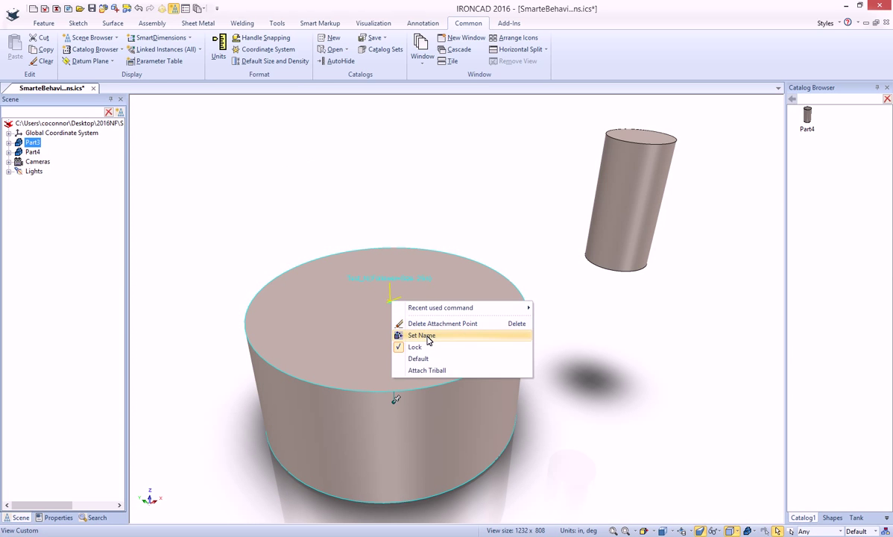
{"action": "left_click", "coordinate": [419, 335]}
{"action": "left_click", "coordinate": [442, 269]}
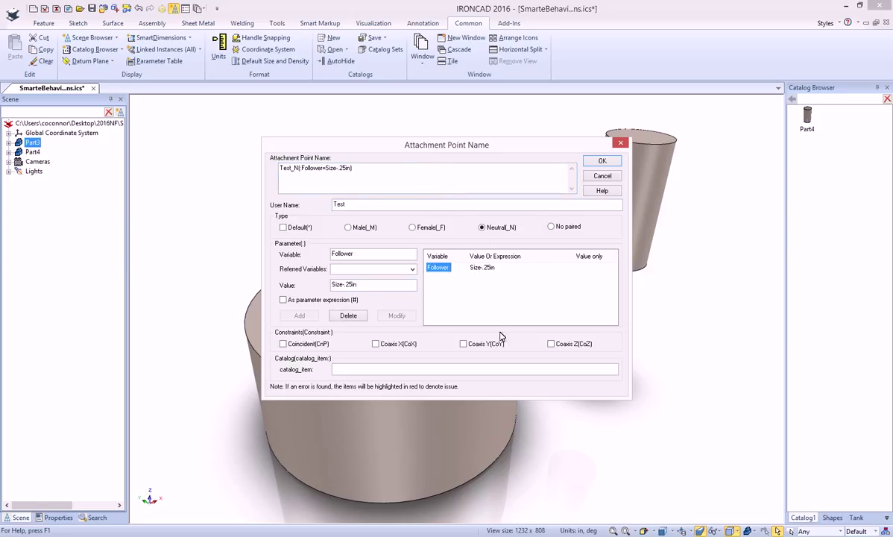
{"action": "left_click", "coordinate": [283, 300]}
{"action": "left_click", "coordinate": [396, 316]}
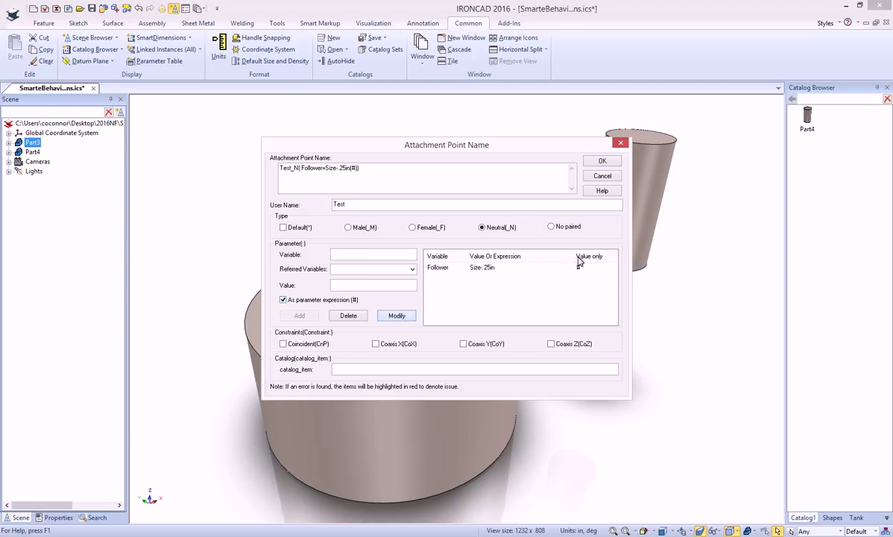
{"action": "left_click", "coordinate": [602, 162]}
- Drop the catalog Part4 onto the base's top and resize the base to check it follows
{"action": "scroll", "coordinate": [564, 324], "scroll_direction": "down", "scroll_amount": 1}
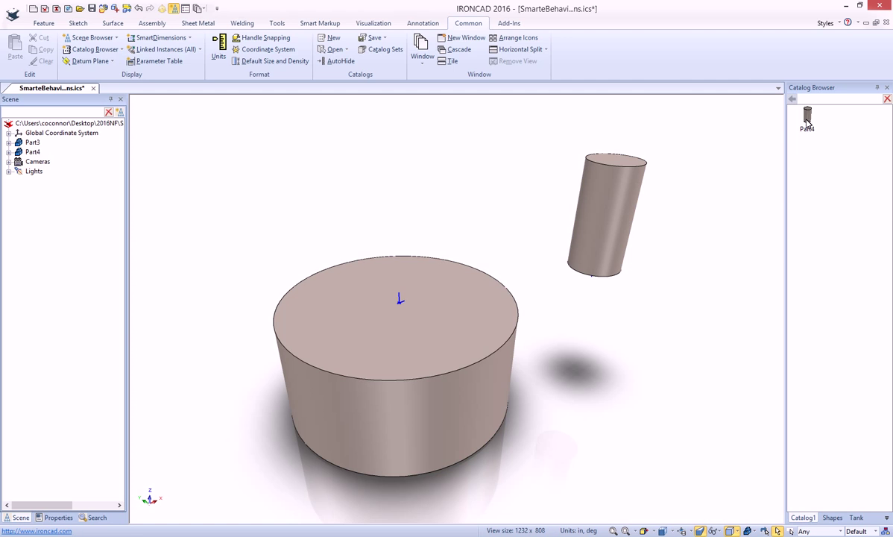
{"action": "left_click_drag", "start_coordinate": [808, 123], "coordinate": [495, 340]}
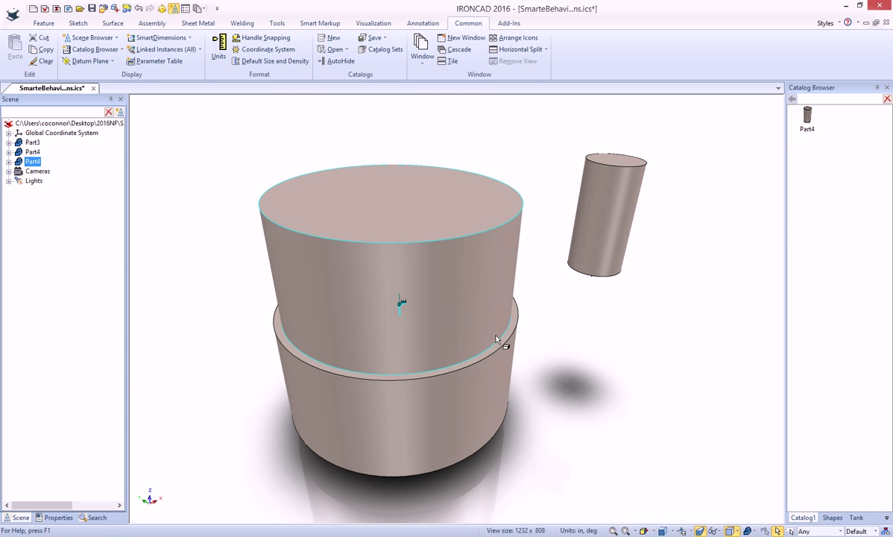
{"action": "left_click", "coordinate": [496, 392]}
{"action": "left_click_drag", "start_coordinate": [485, 308], "coordinate": [462, 342]}
{"action": "left_click", "coordinate": [481, 391]}
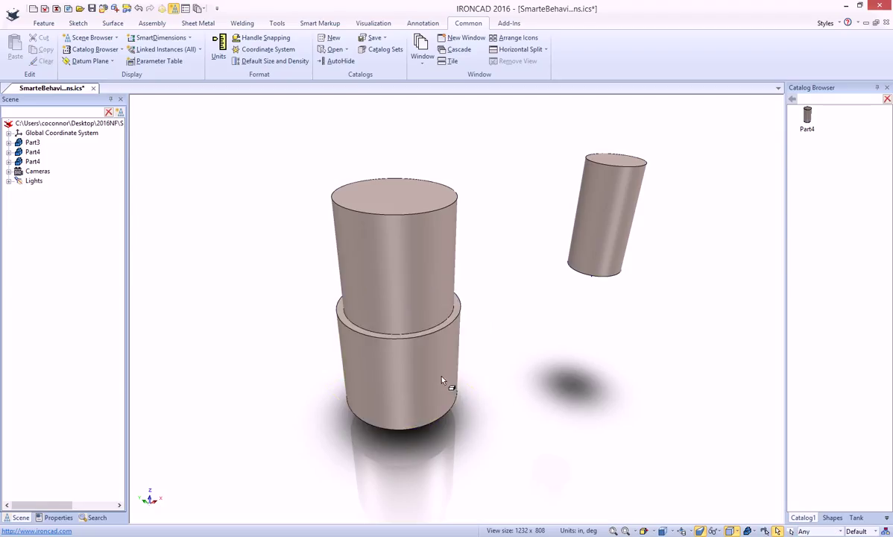
{"action": "left_click", "coordinate": [406, 379]}
{"action": "left_click", "coordinate": [446, 379]}
{"action": "left_click_drag", "start_coordinate": [496, 394], "coordinate": [540, 405]}
{"action": "left_click", "coordinate": [568, 405]}
- Delete the original tilted cylinder
{"action": "left_click", "coordinate": [609, 239]}
{"action": "key", "text": "Delete"}
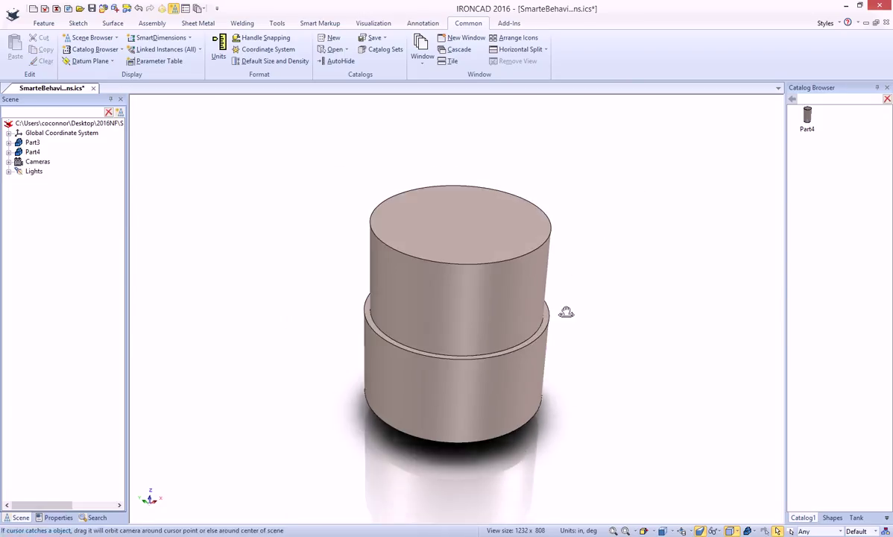
{"action": "middle_click_drag", "start_coordinate": [568, 311], "coordinate": [574, 291]}
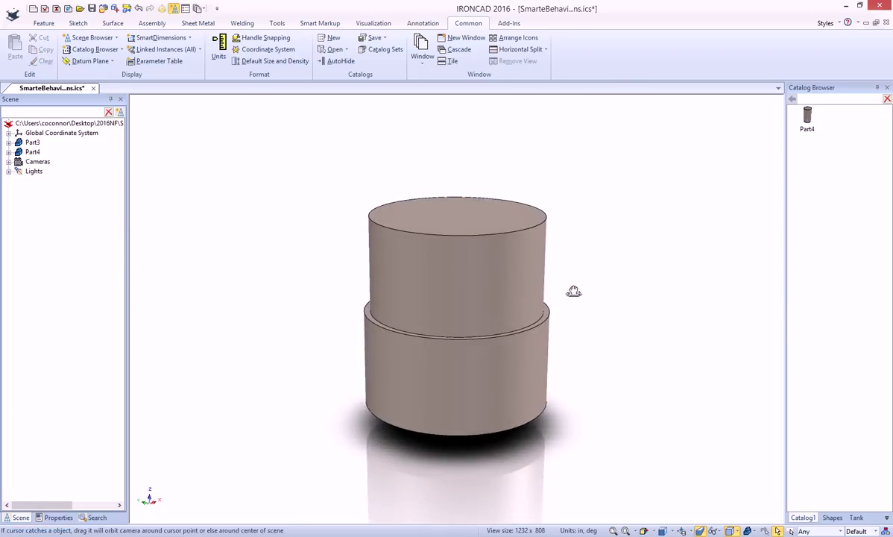